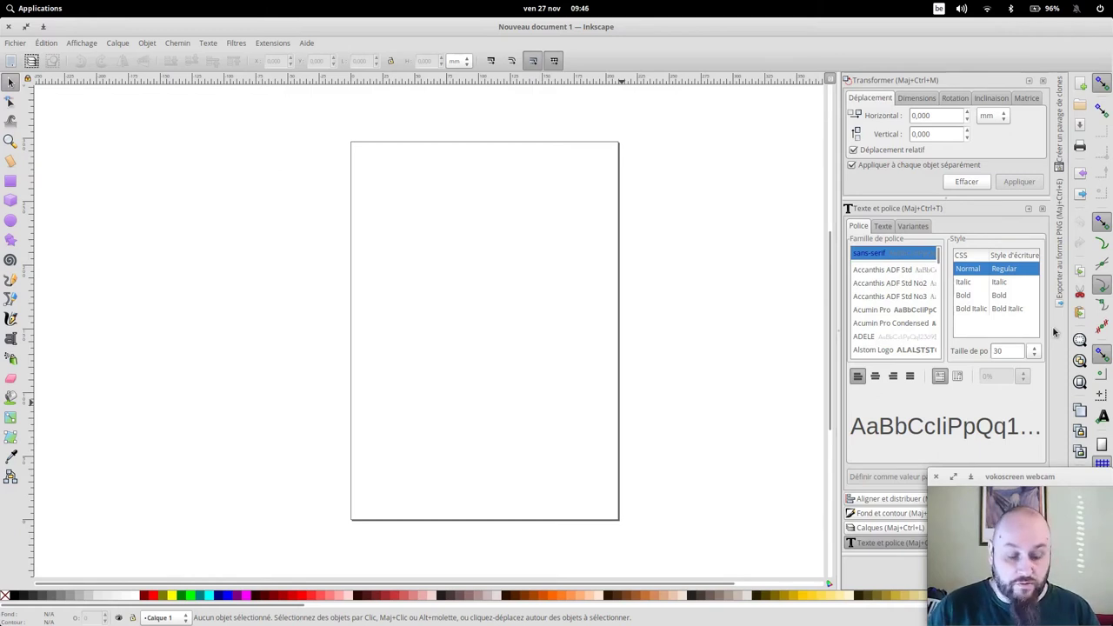
Step: Read the FabLab tutorial on cleaning files for the laser cutter in Chromium, then return to Inkscape
key(alt)
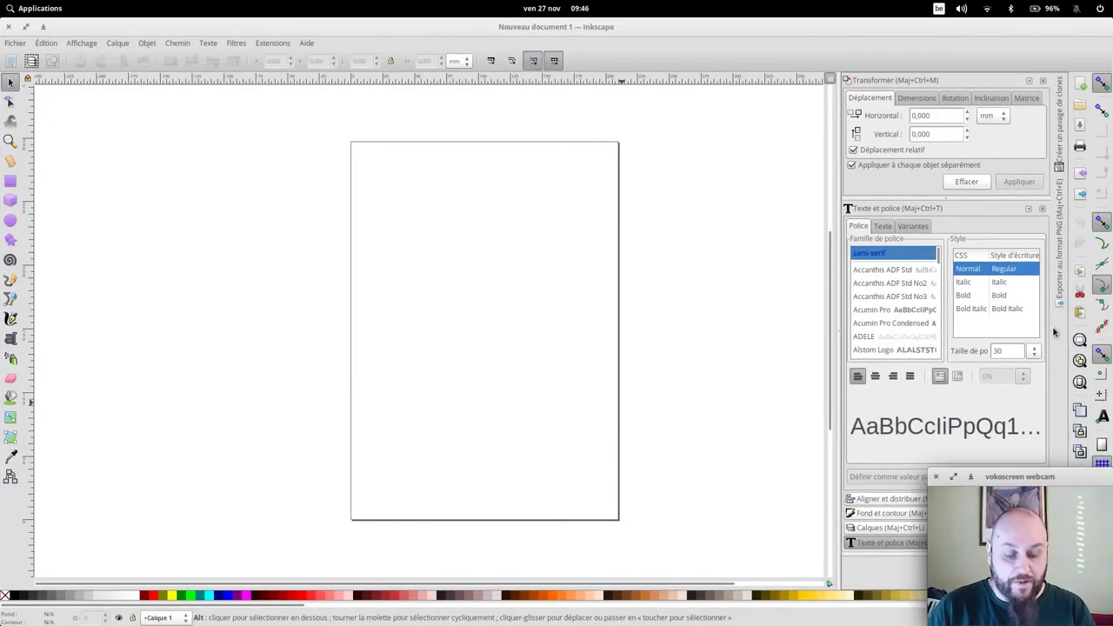
key(alt+Tab)
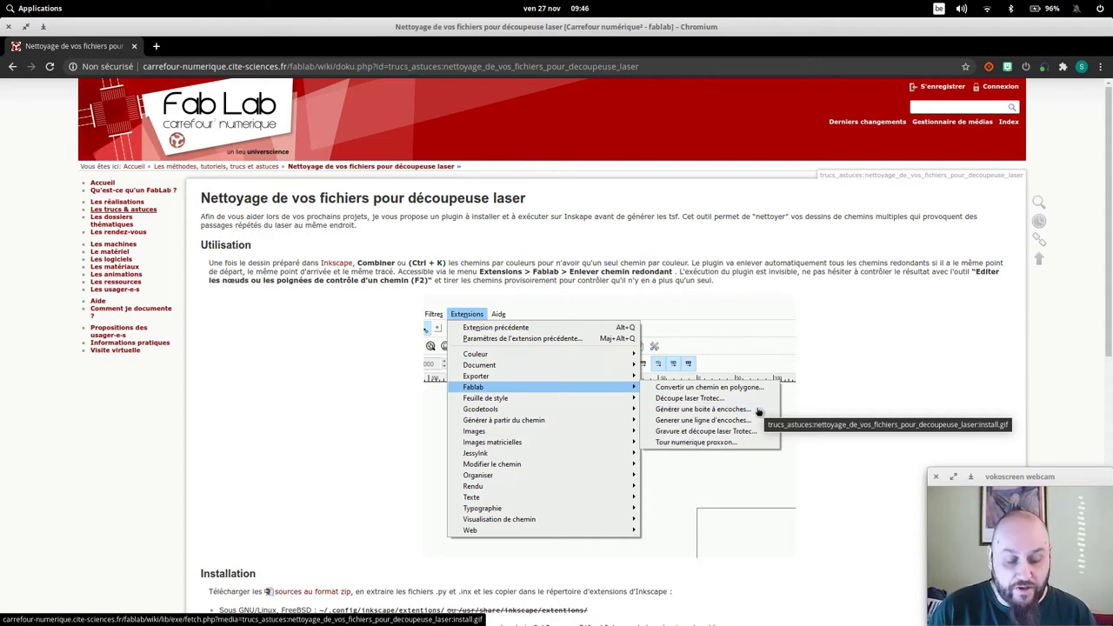
key(alt+Tab)
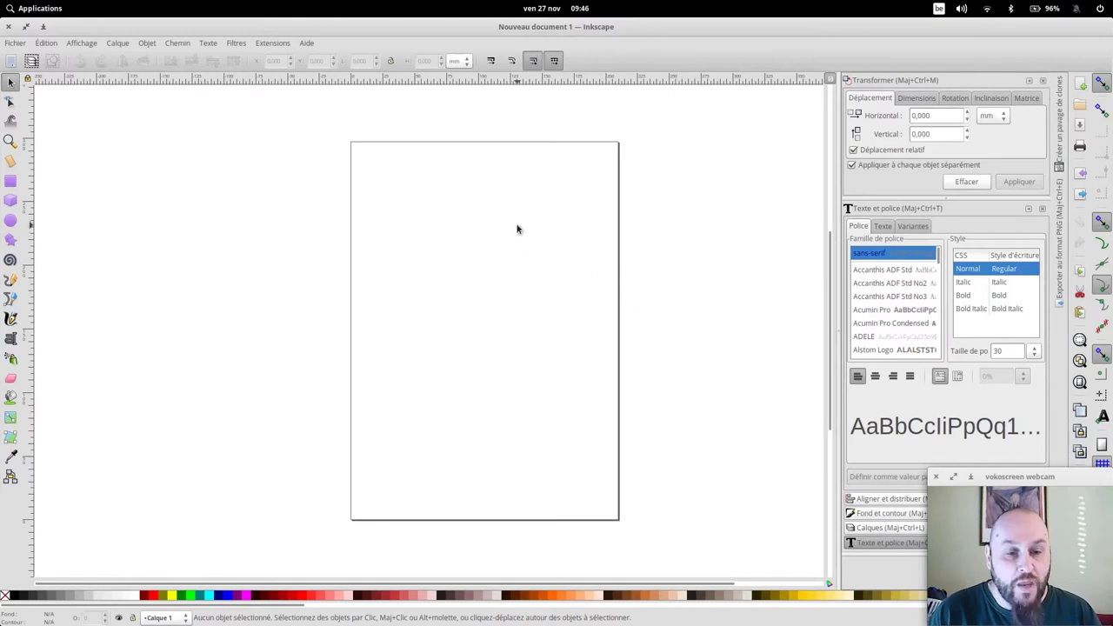
click(283, 46)
mouse_move(348, 129)
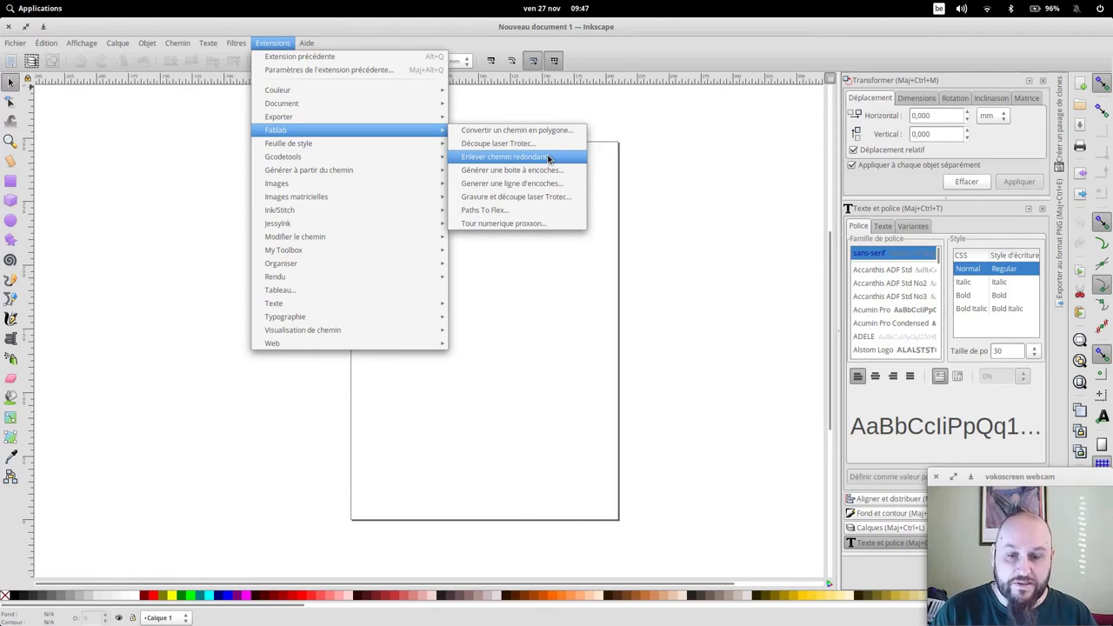
click(572, 300)
key(plus)
key(plus)
key(plus)
key(plus)
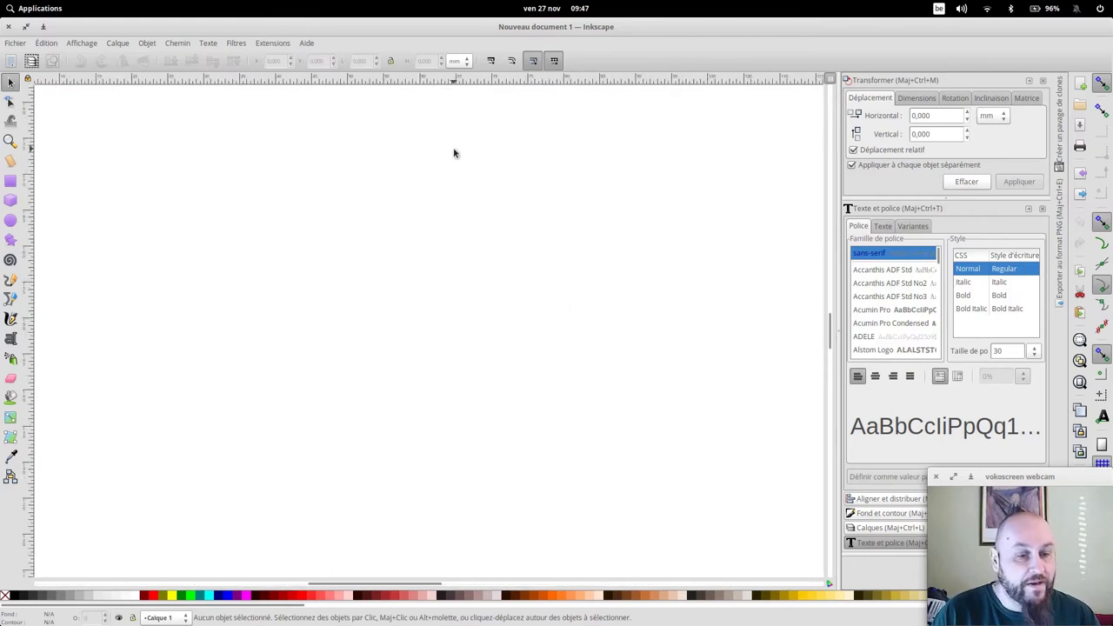
Step: Draw a red rectangle and place a pasted copy right beside it, sharing the middle edge
click(11, 180)
drag(203, 177, 315, 276)
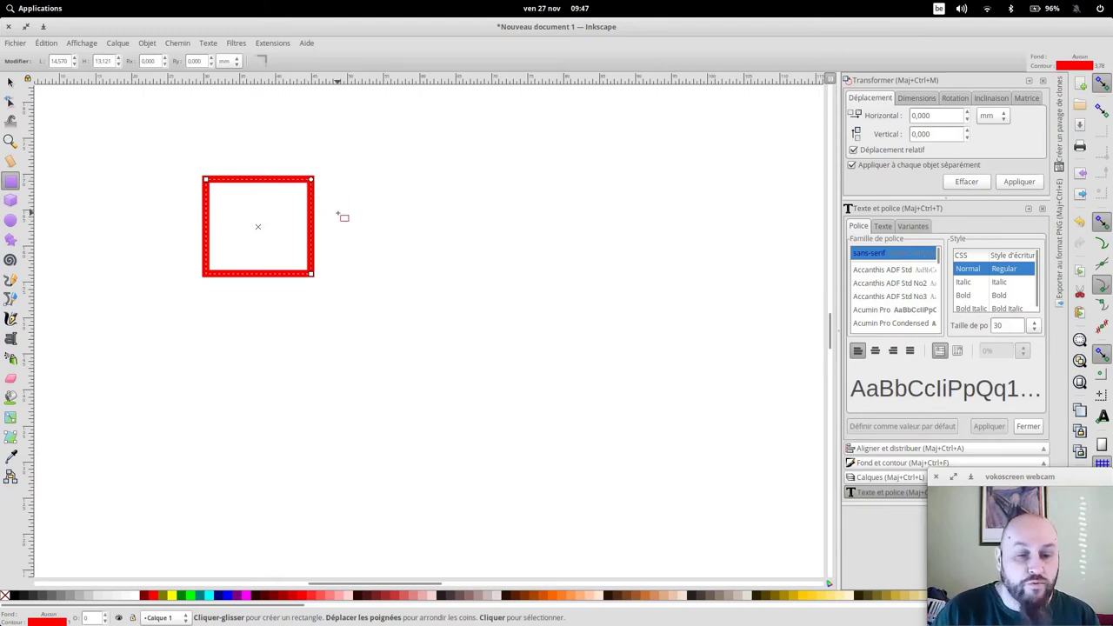
key(ctrl)
key(ctrl+c)
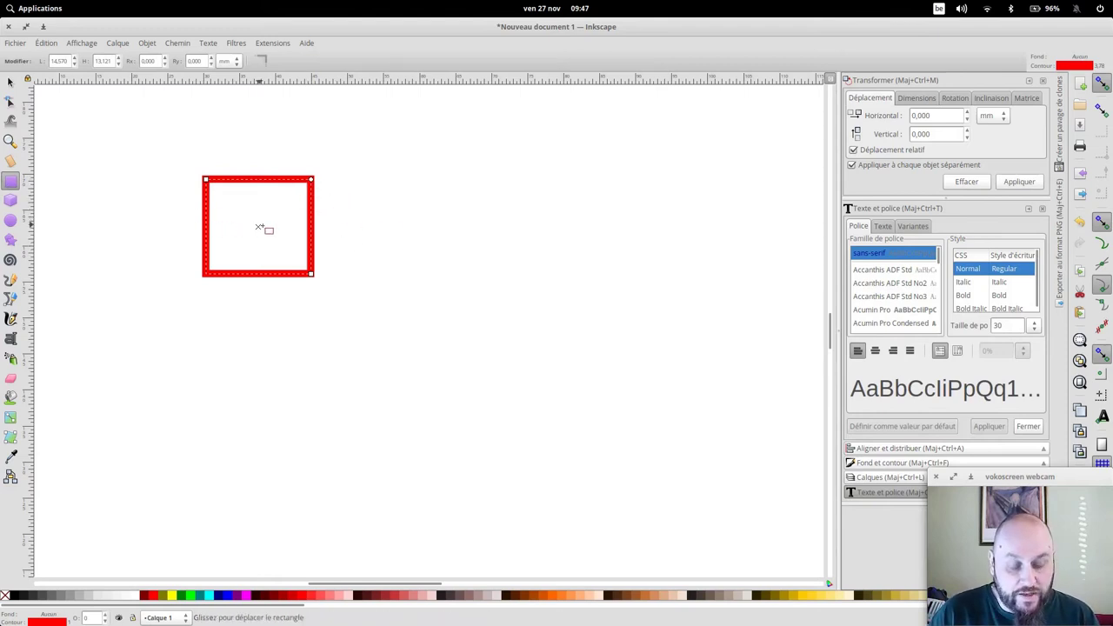
key(ctrl+v)
click(11, 83)
drag(349, 214, 427, 213)
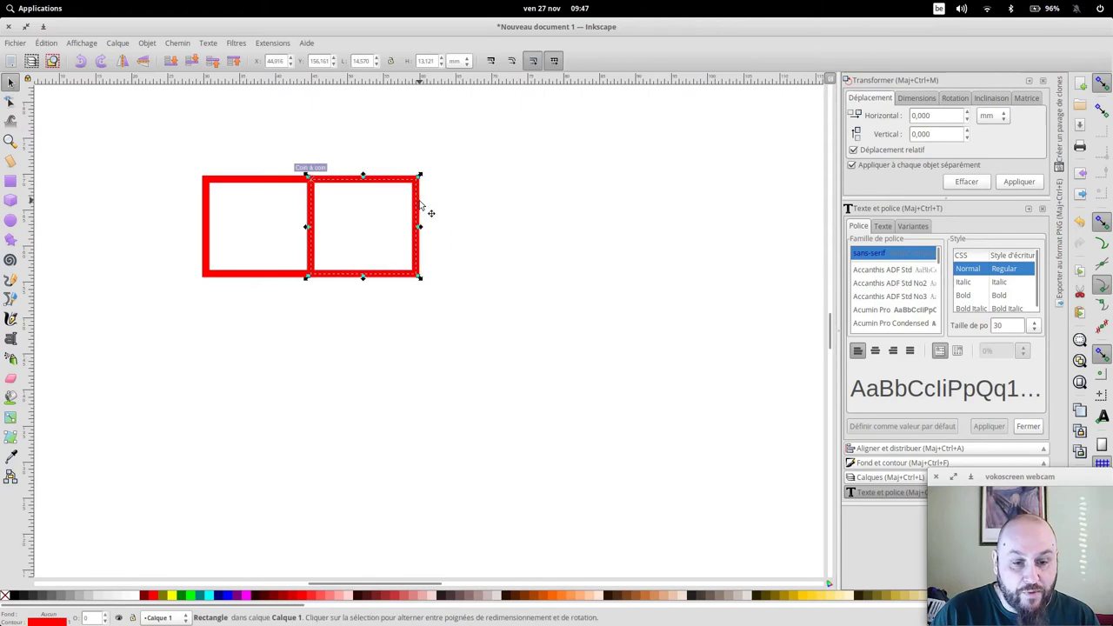
click(480, 219)
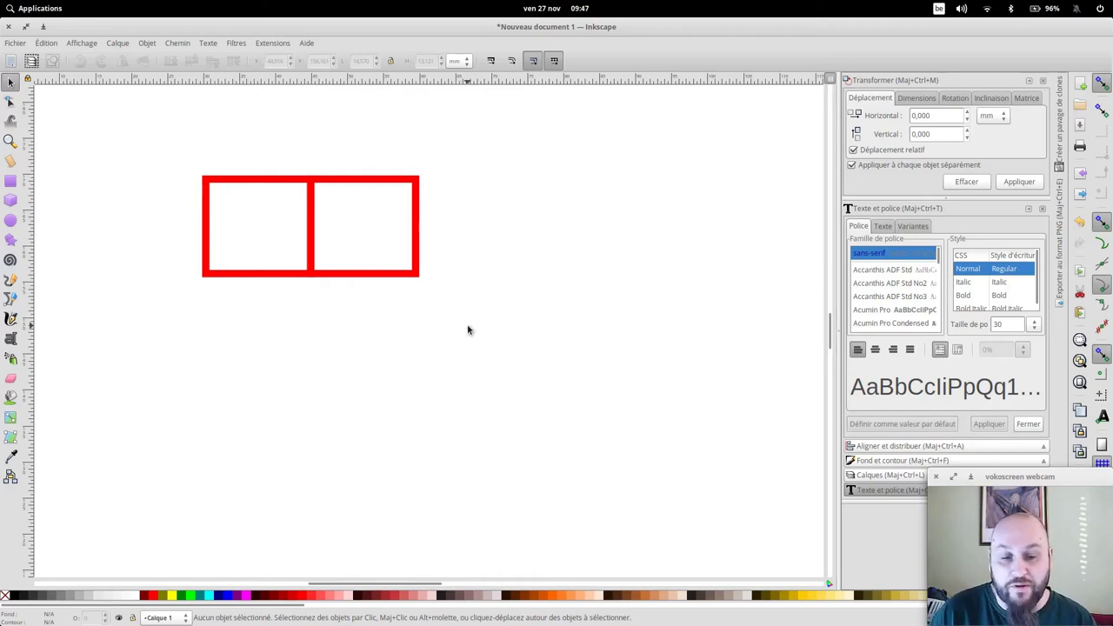
Step: Duplicate the rectangle pair to the right of the original
mouse_move(473, 329)
mouse_down()
mouse_move(253, 215)
mouse_move(161, 142)
mouse_up()
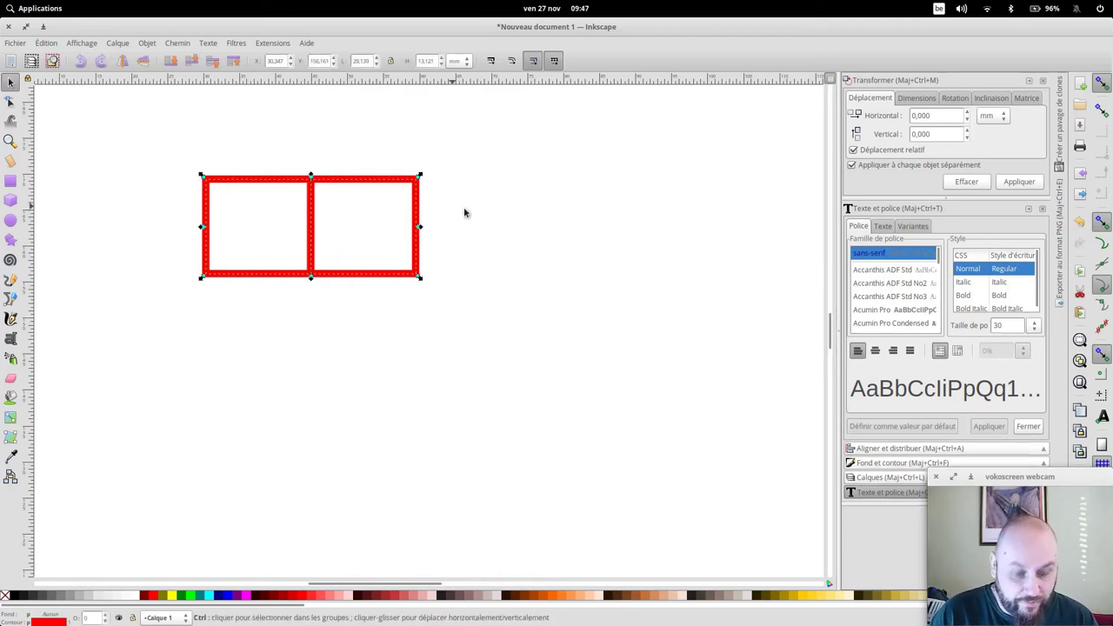
key(ctrl+c)
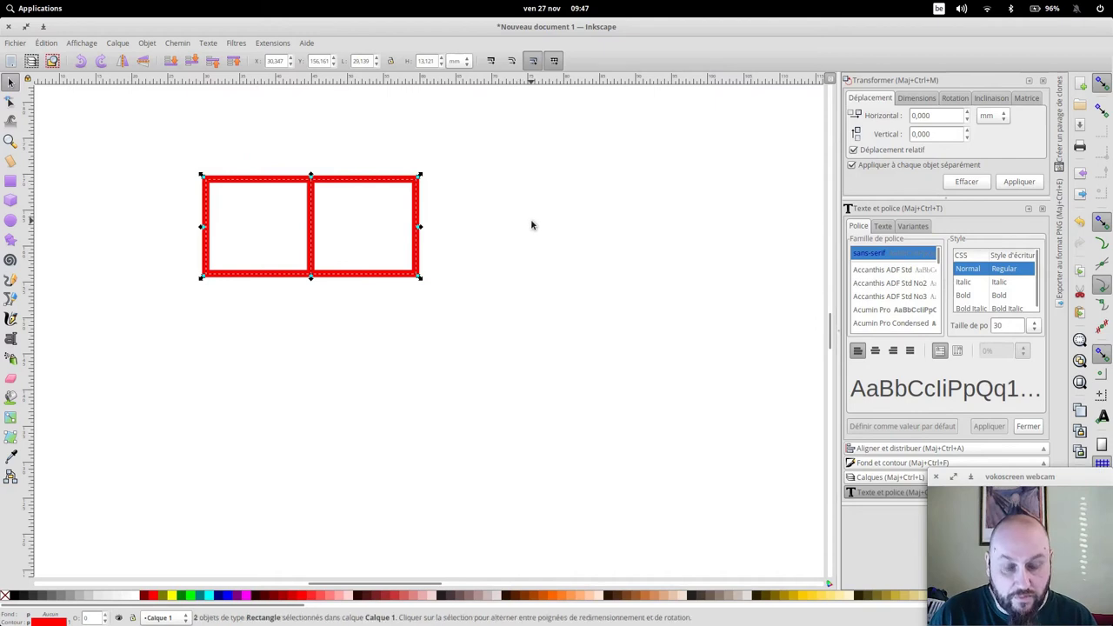
key(ctrl+v)
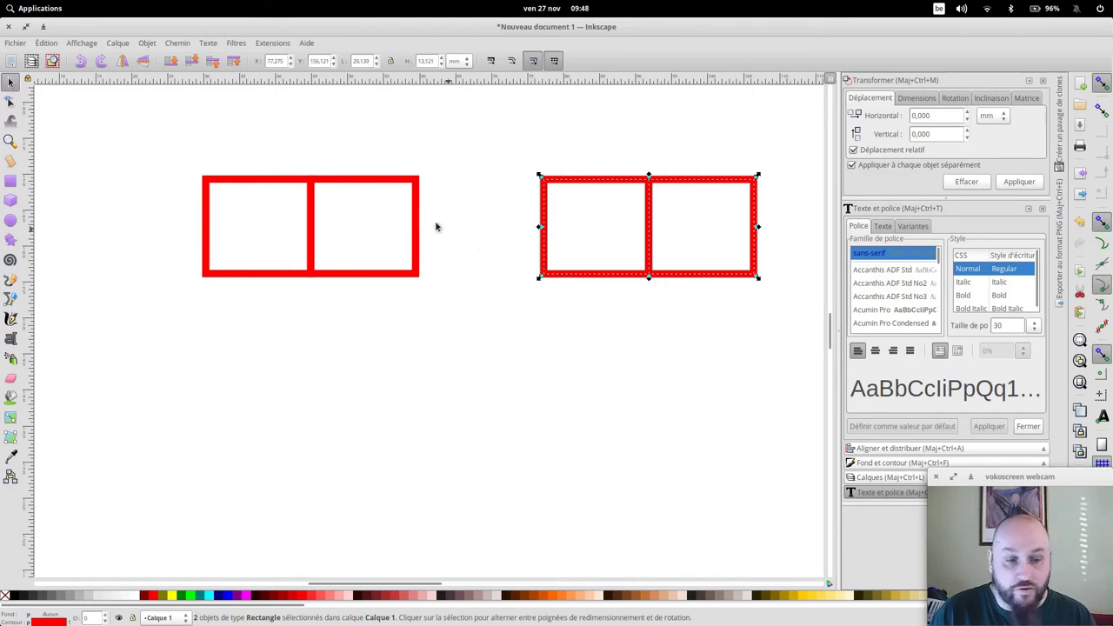
Step: Draw a wide rectangle below the left square pair
click(11, 181)
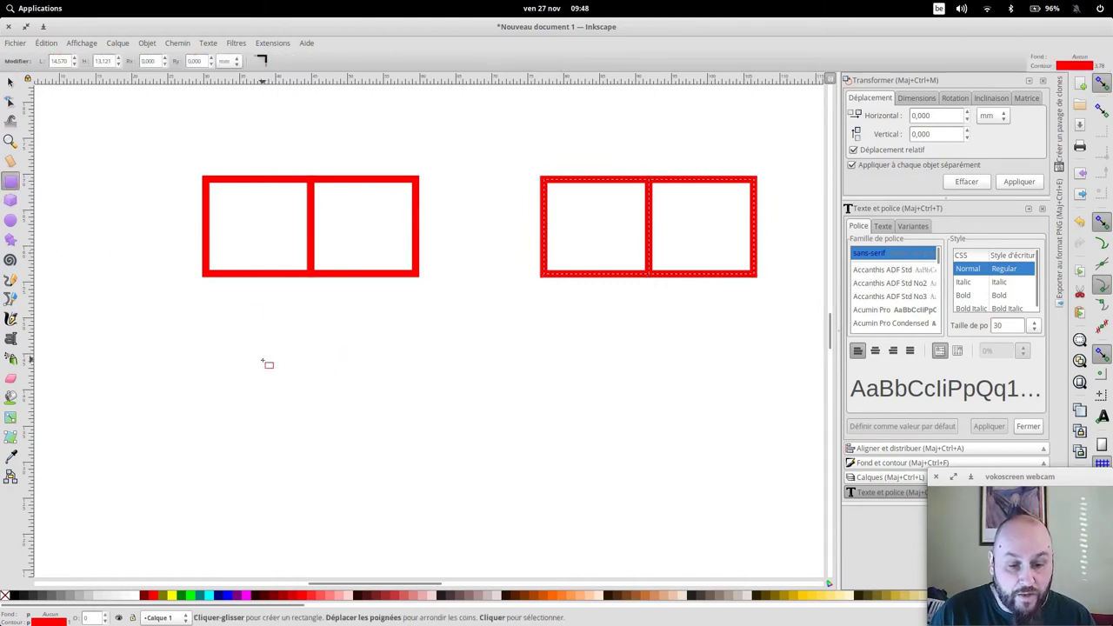
drag(260, 357, 380, 463)
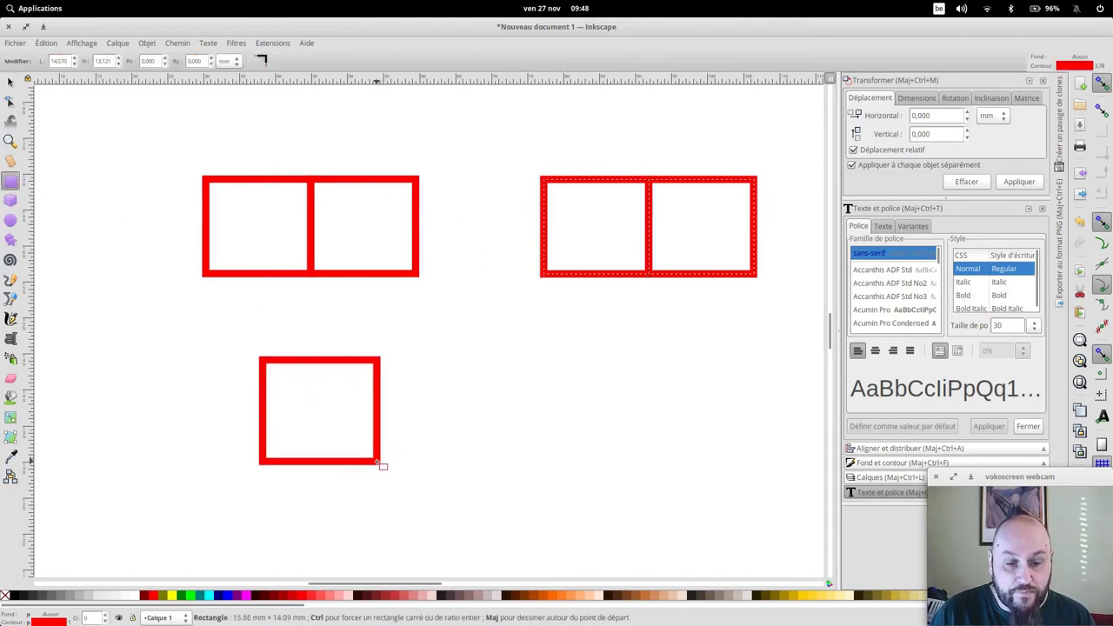
drag(380, 462, 445, 434)
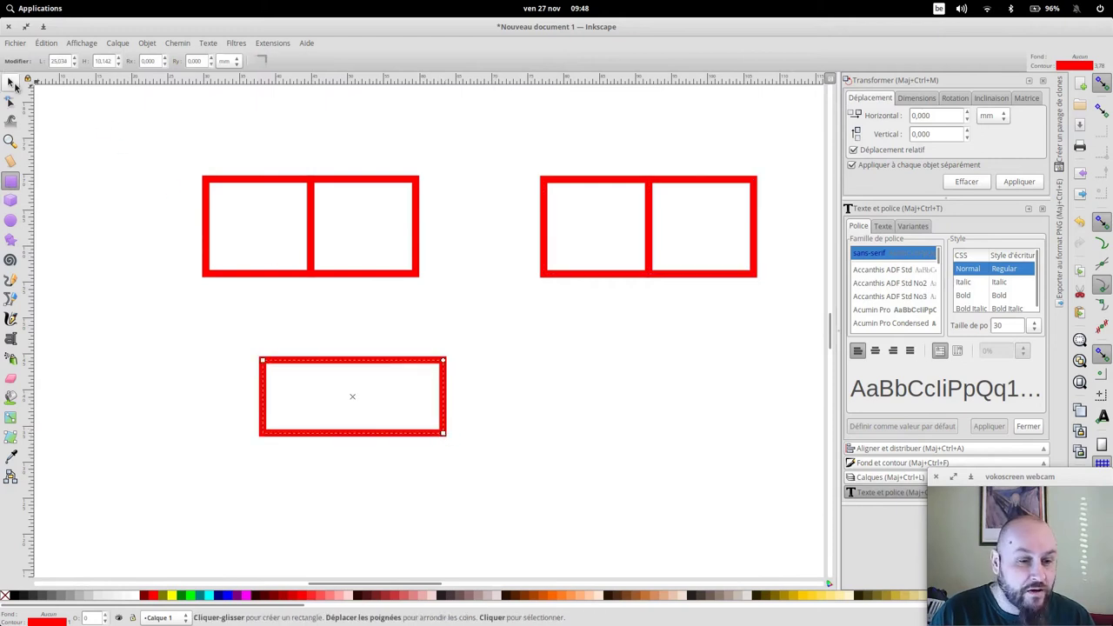
click(14, 87)
drag(410, 366, 365, 364)
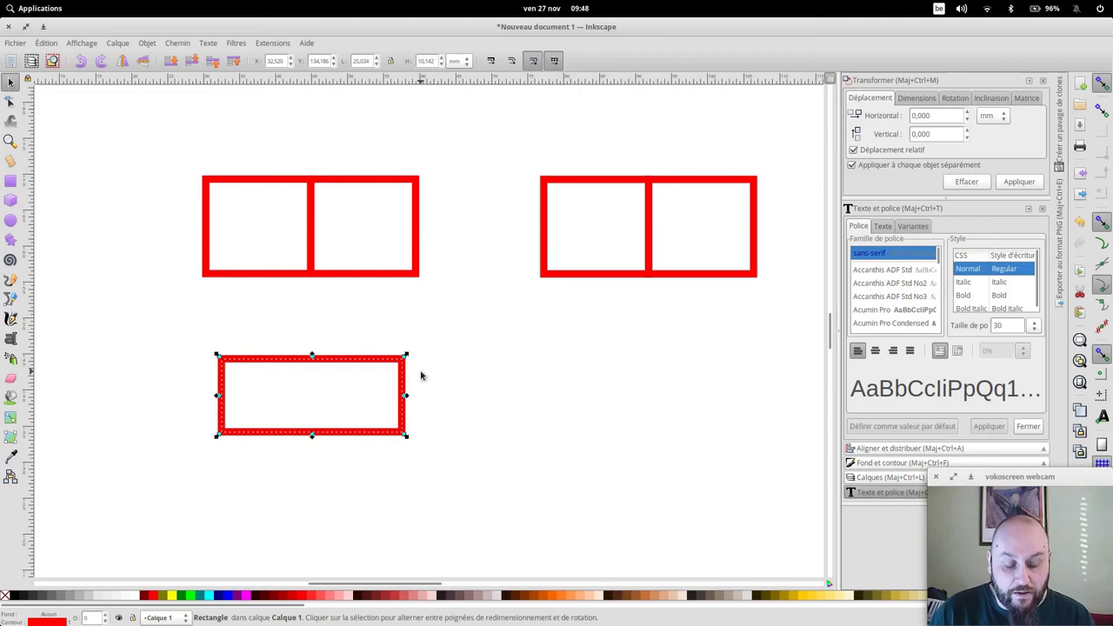
Step: Paste a copy of the wide rectangle under the right square pair
key(ctrl)
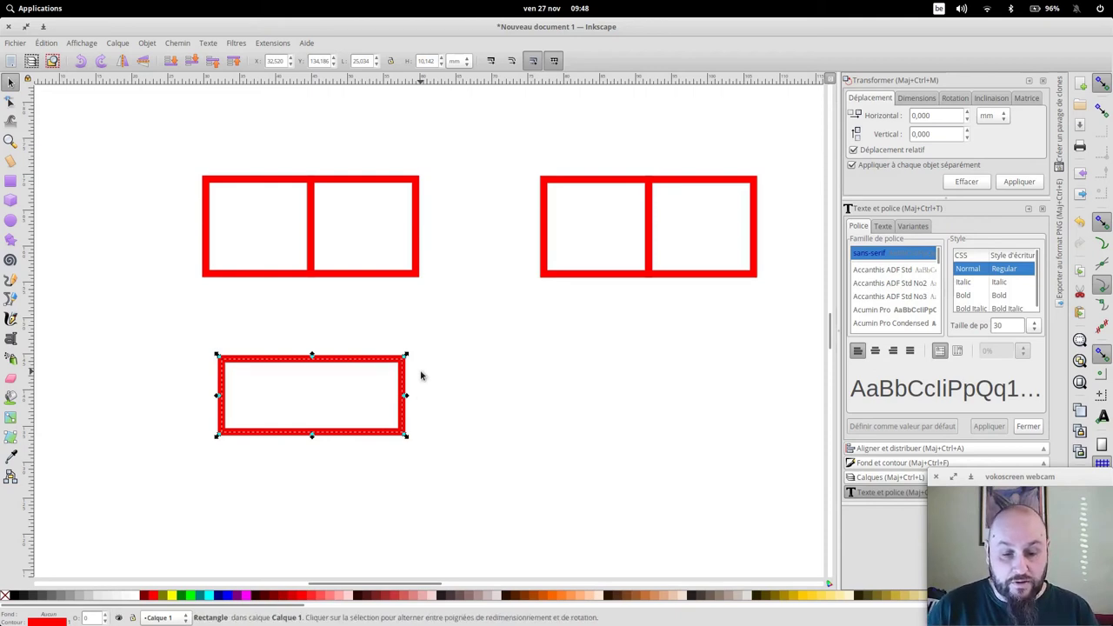
drag(450, 466, 117, 336)
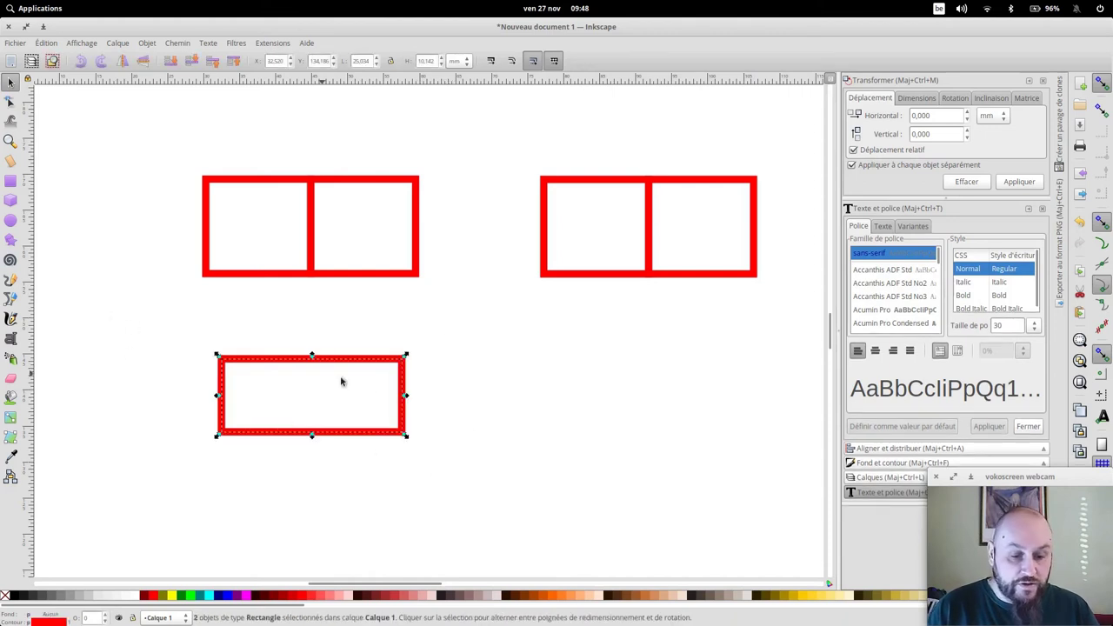
key(ctrl+c)
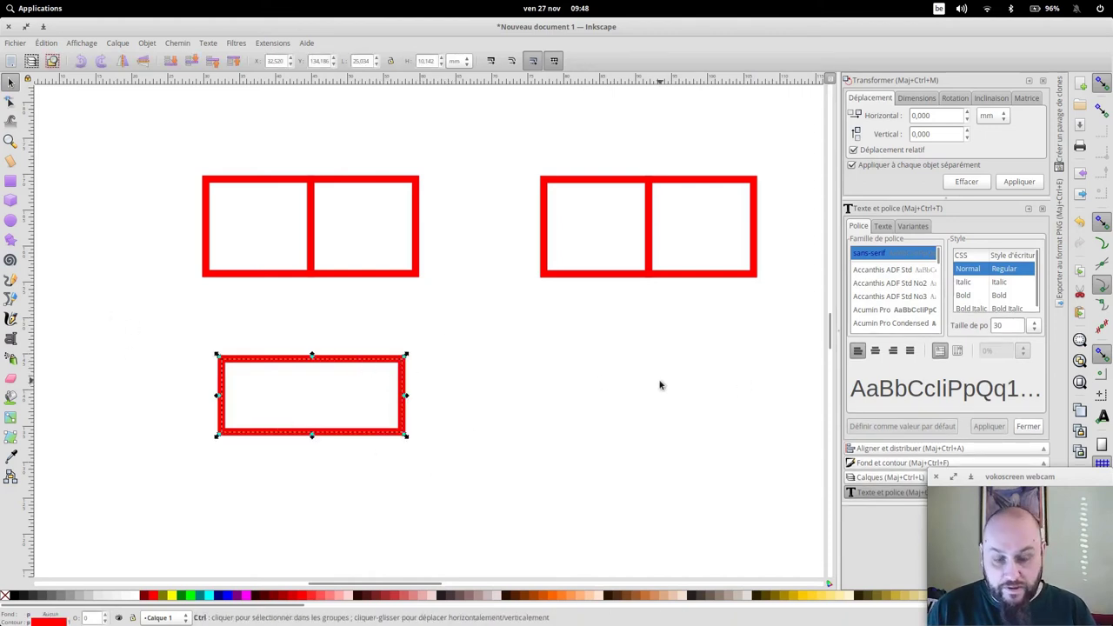
key(ctrl+v)
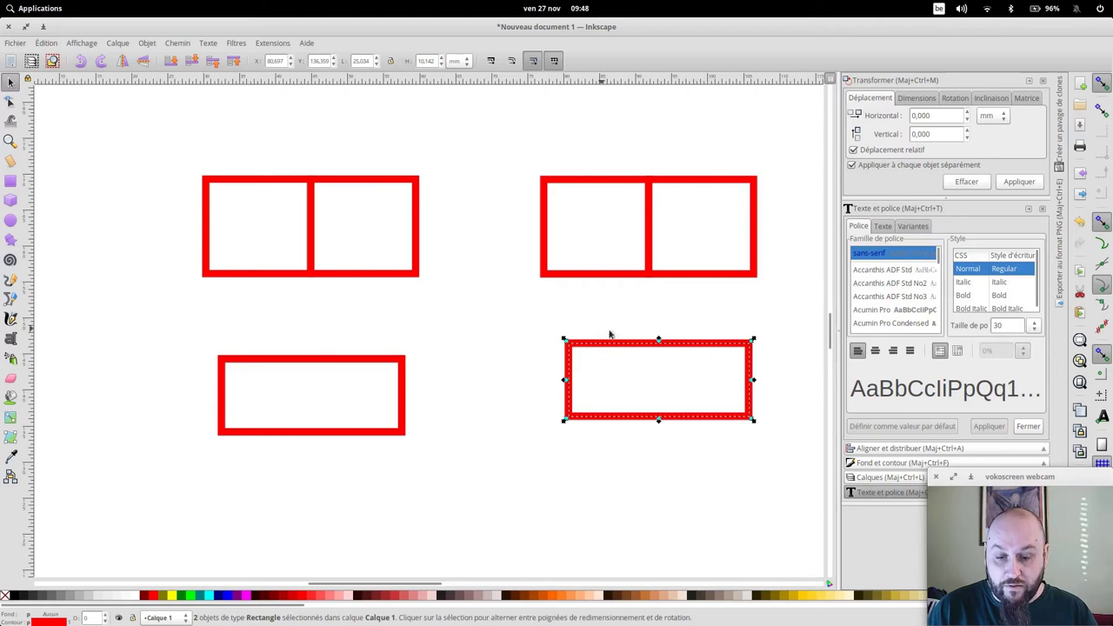
drag(702, 345, 700, 369)
click(699, 320)
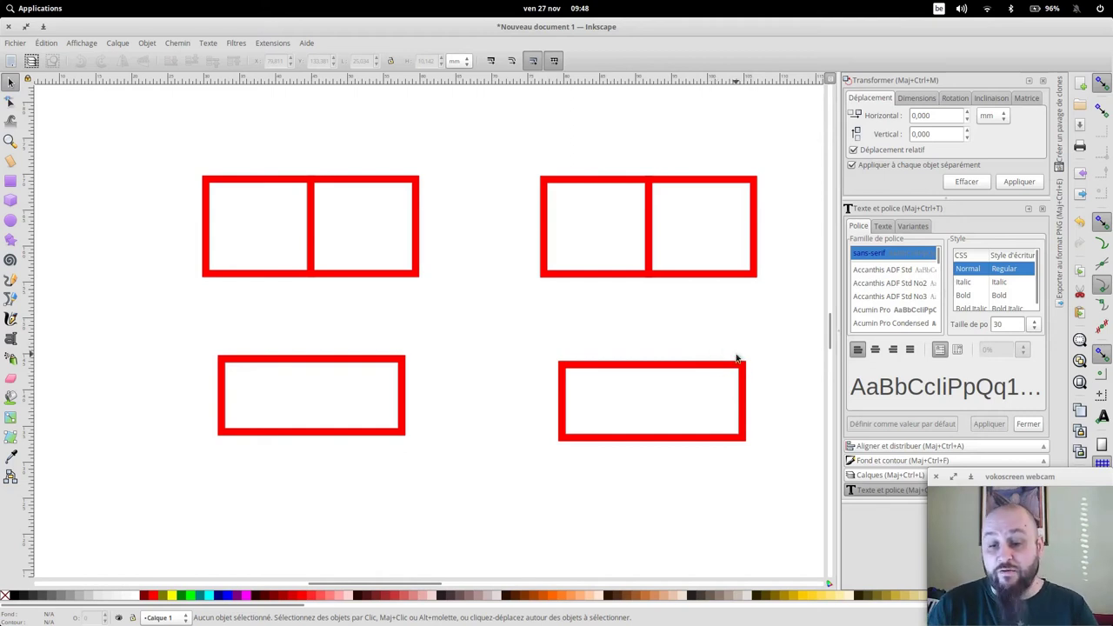
Step: Combine each square pair into a single path with Ctrl+K
drag(156, 140, 485, 300)
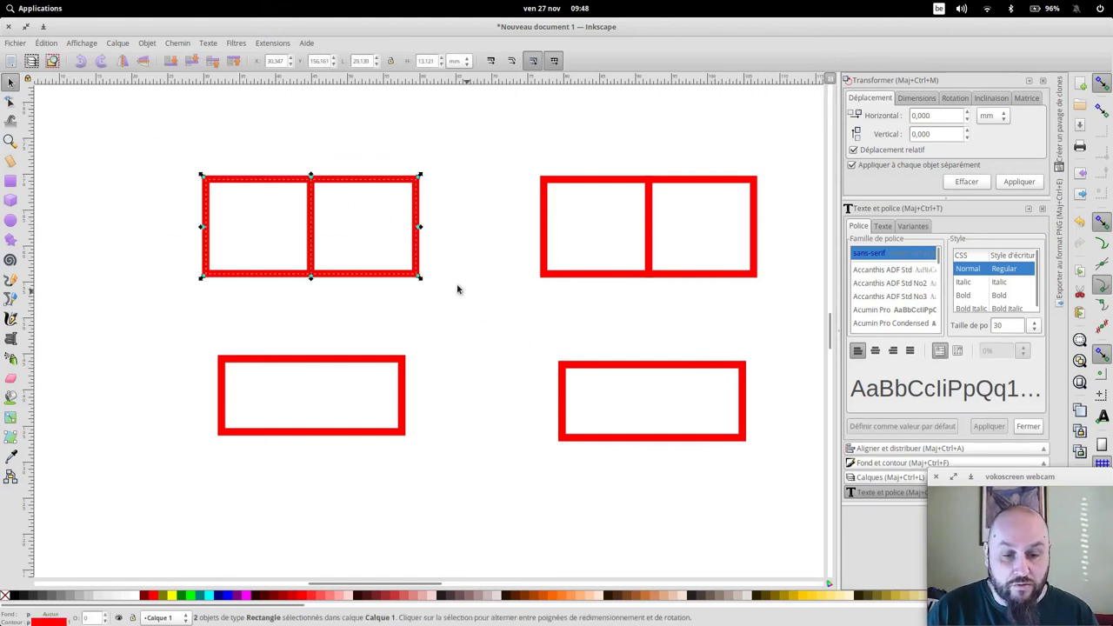
key(ctrl+k)
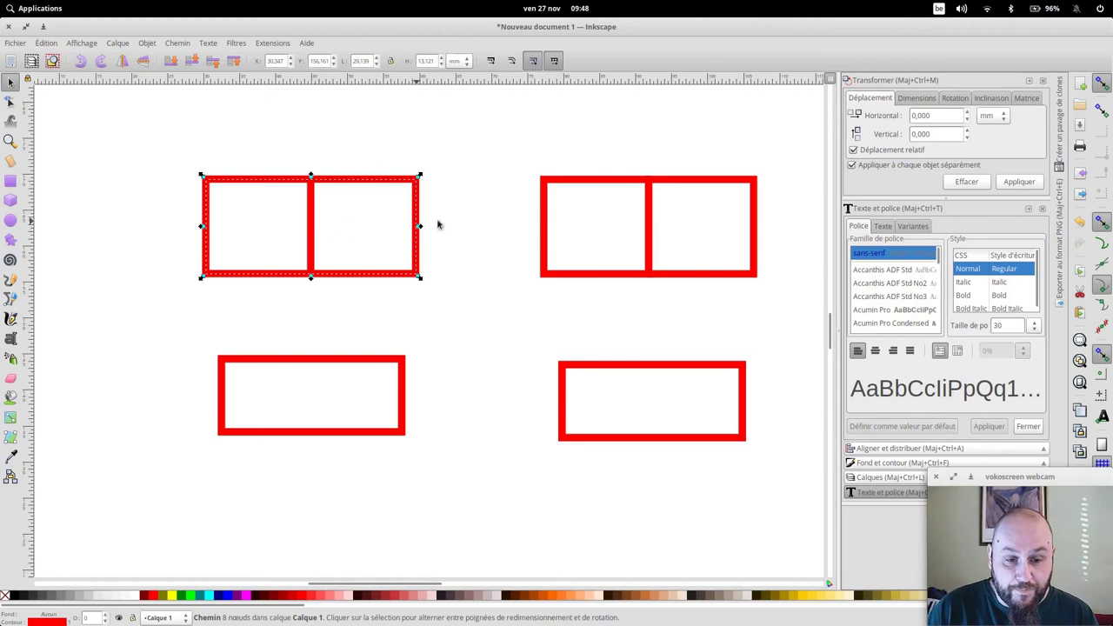
drag(511, 155, 798, 313)
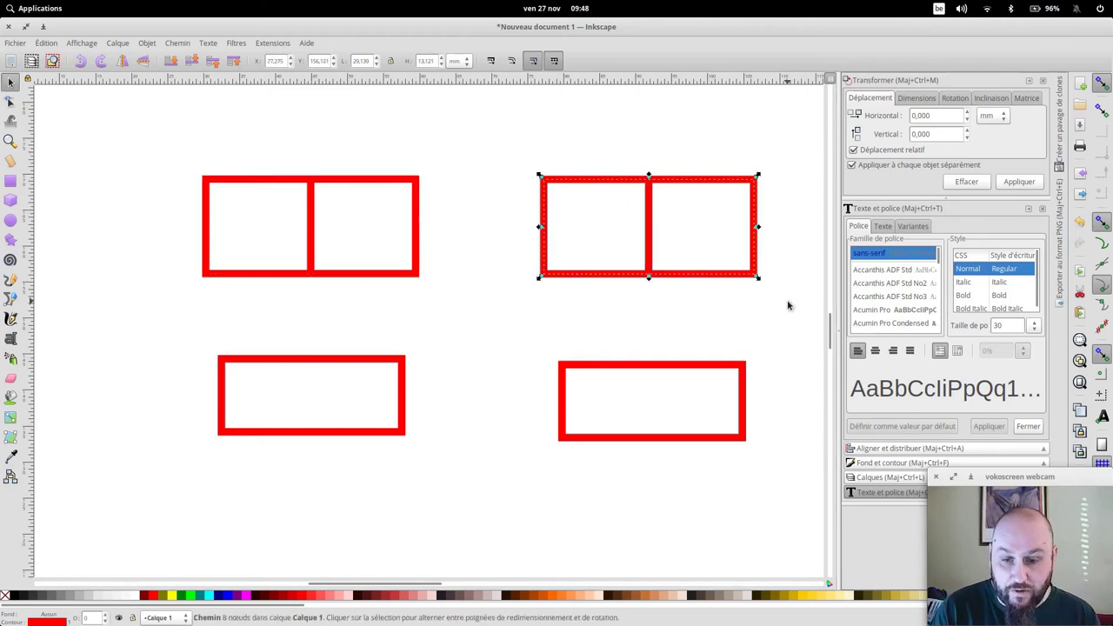
drag(161, 340, 461, 485)
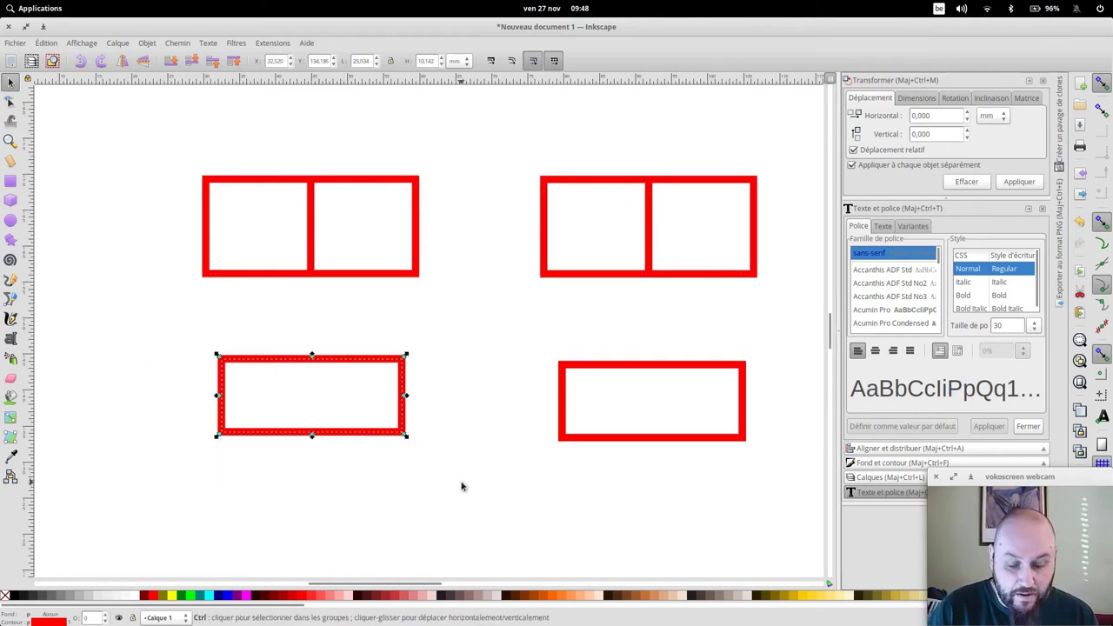
drag(524, 330, 802, 498)
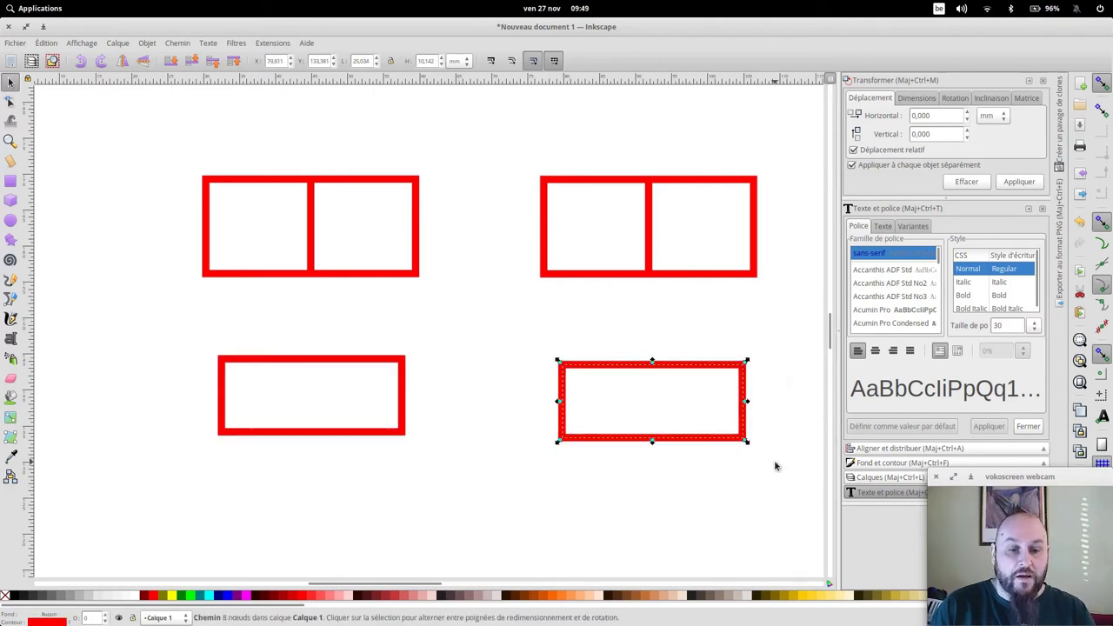
click(768, 493)
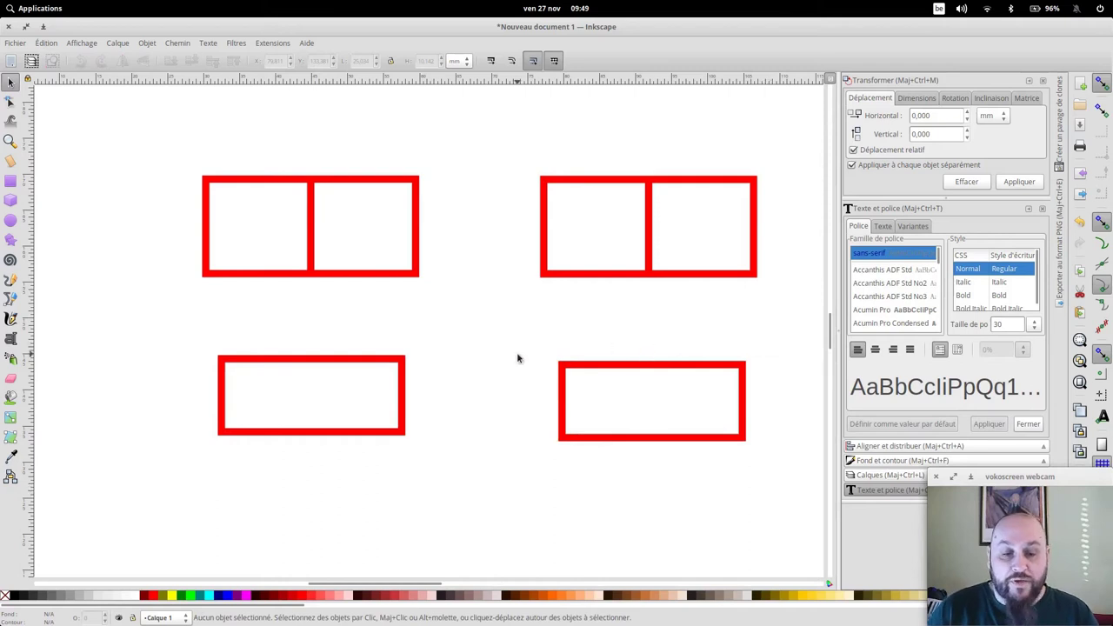
Step: Convert all four red shapes to paths with Path > Object to Path
drag(115, 118, 796, 505)
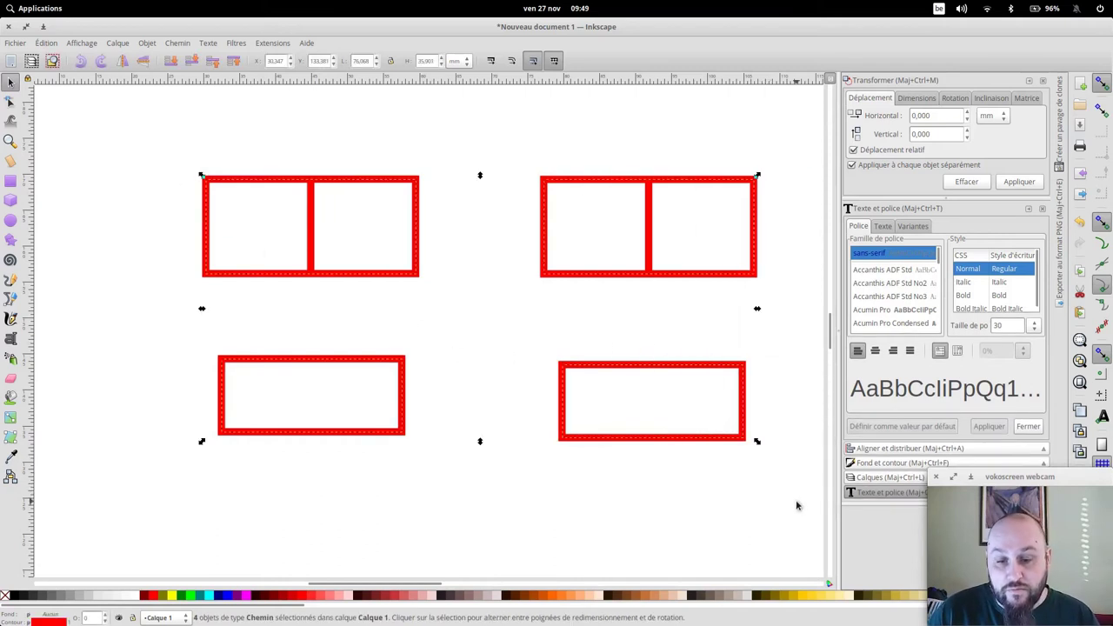
click(188, 45)
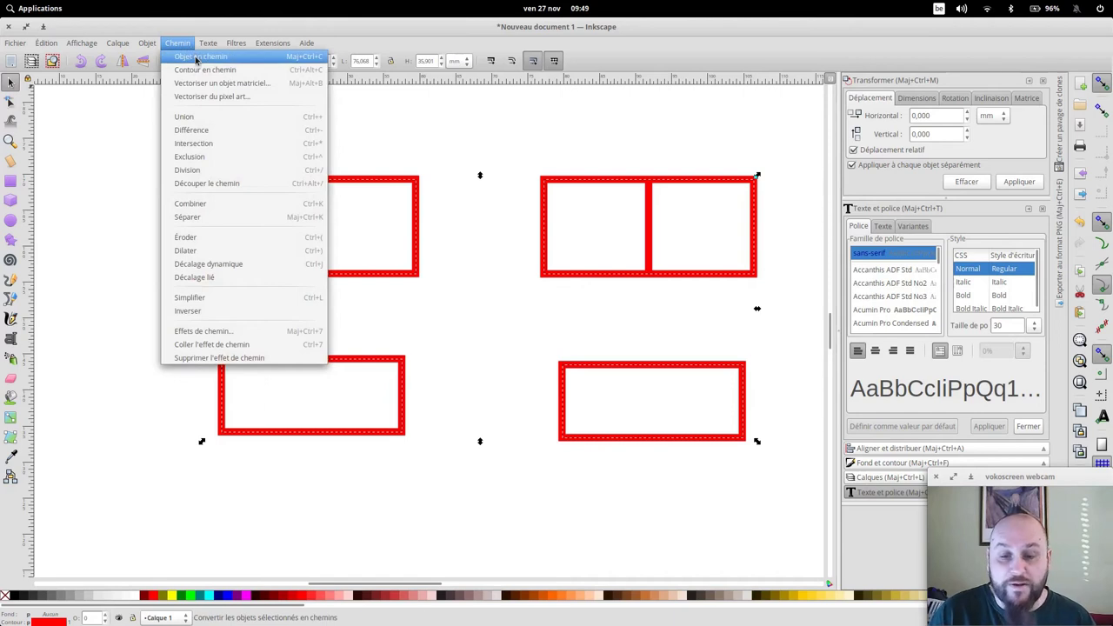
click(196, 59)
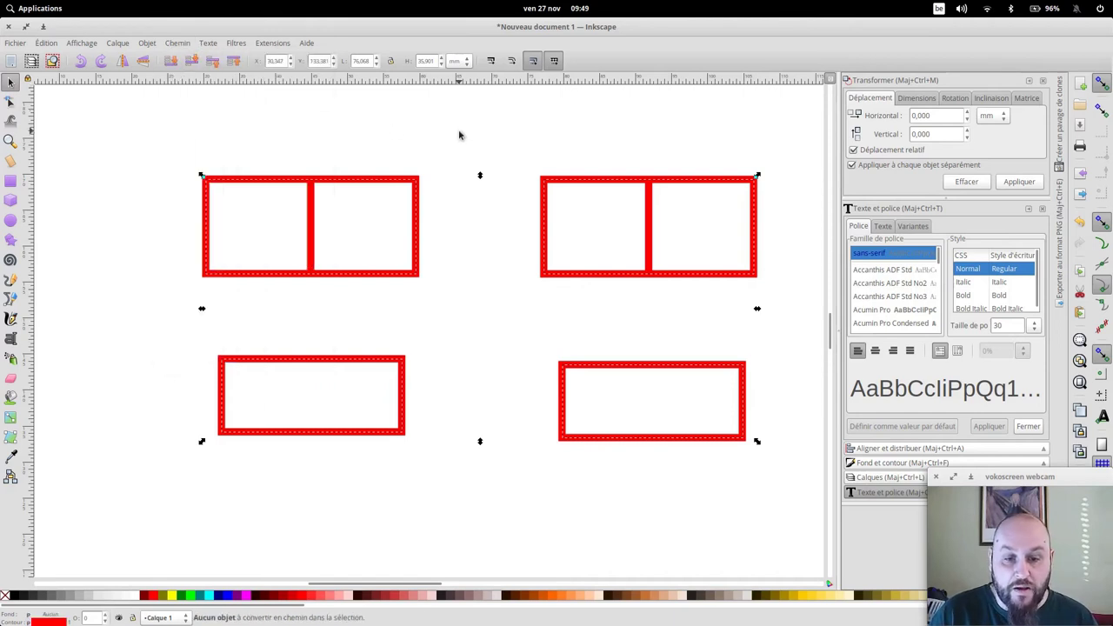
click(427, 133)
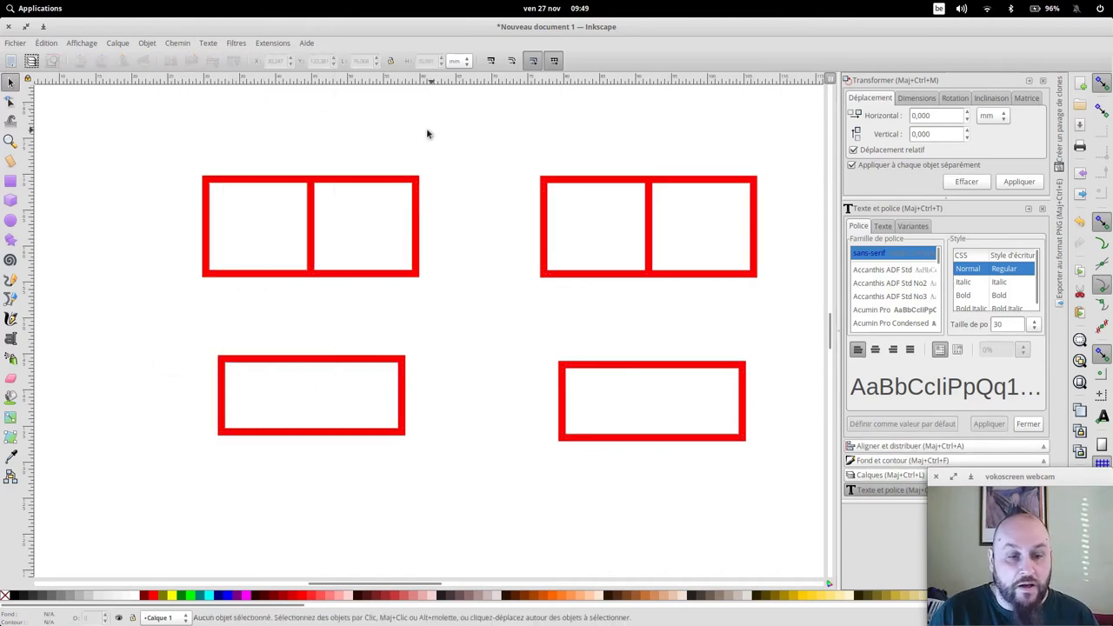
click(10, 102)
click(371, 183)
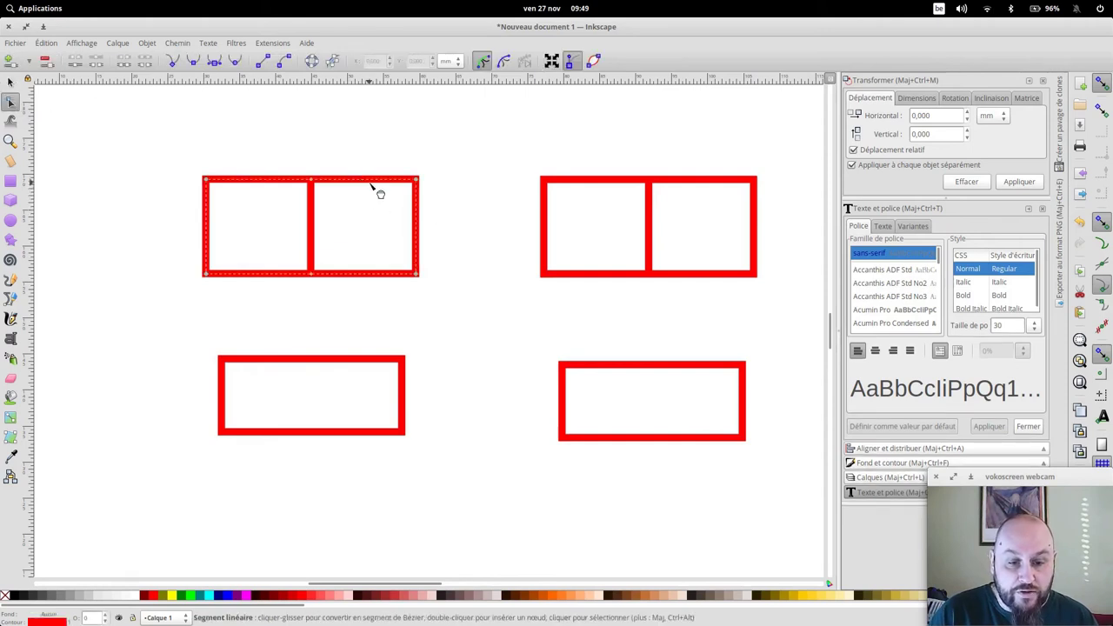
drag(416, 179, 414, 202)
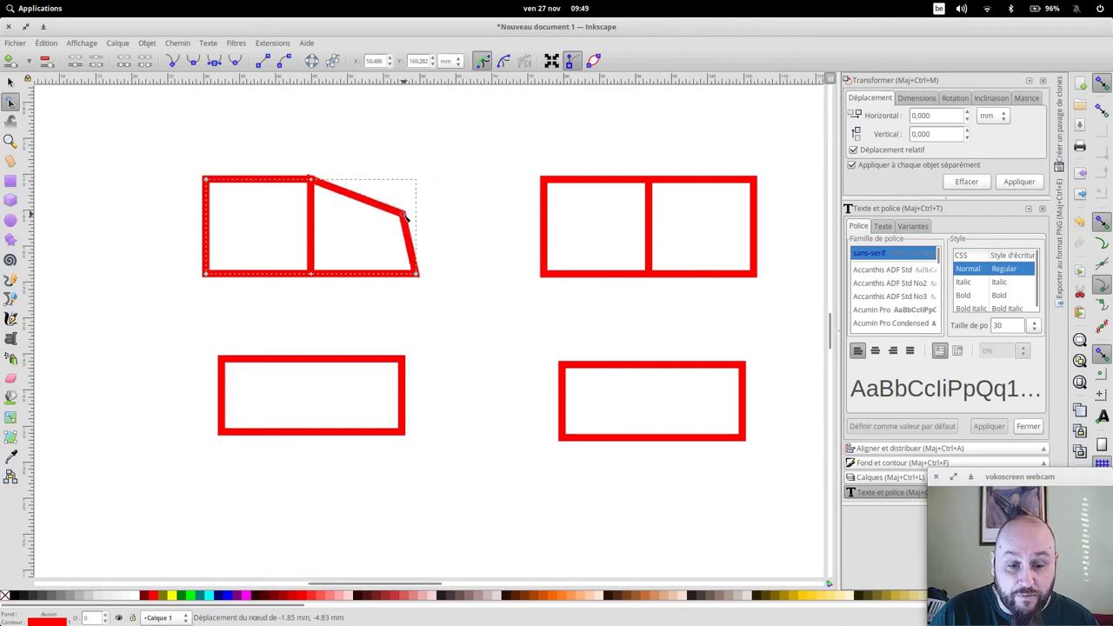
mouse_move(414, 201)
mouse_down()
mouse_move(401, 208)
mouse_move(414, 205)
mouse_up()
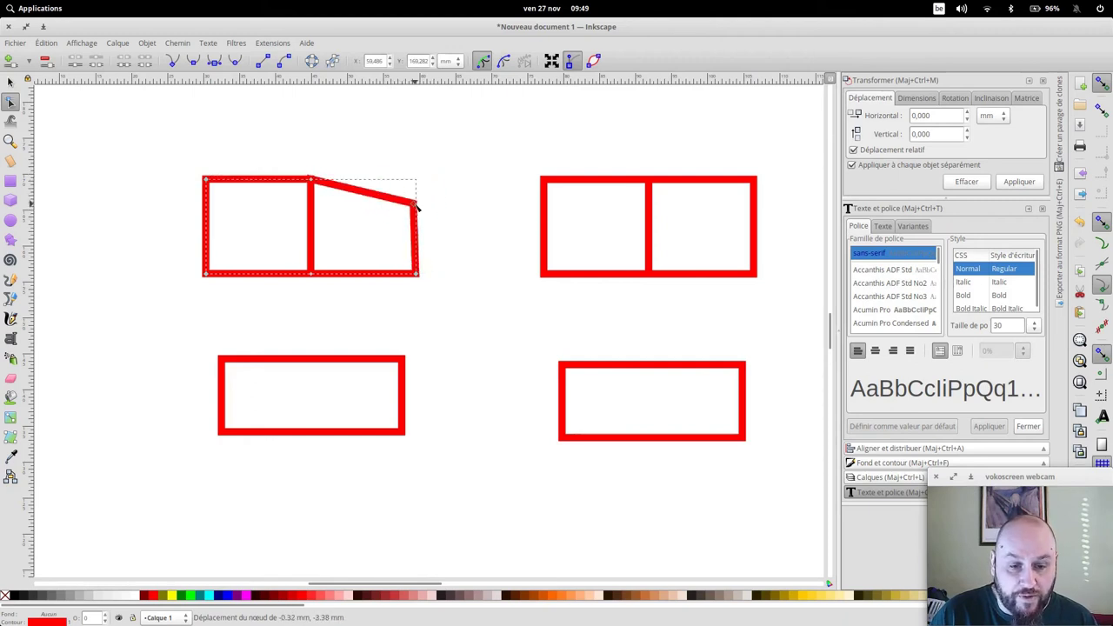
key(ctrl+z)
mouse_move(310, 180)
mouse_down()
mouse_move(287, 207)
mouse_move(348, 223)
mouse_up()
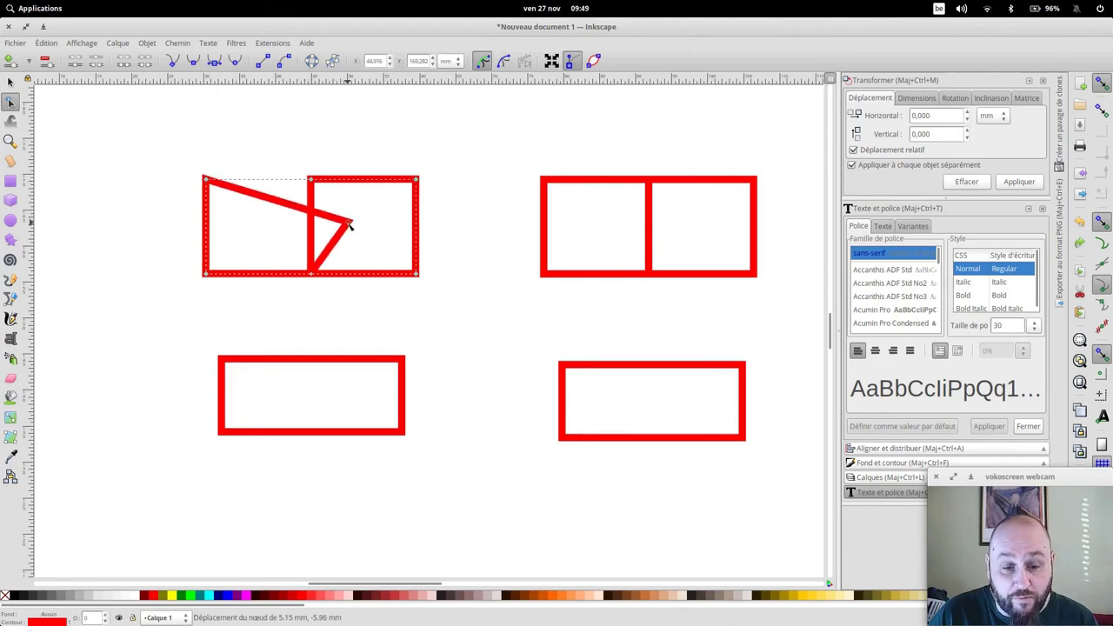
key(ctrl+z)
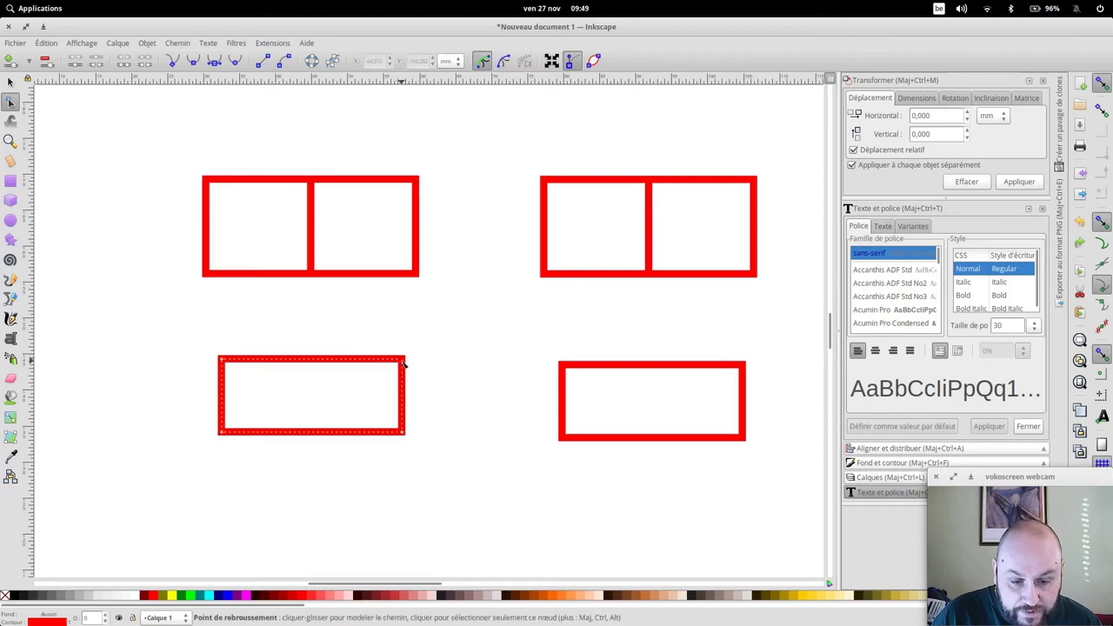
drag(402, 358, 364, 388)
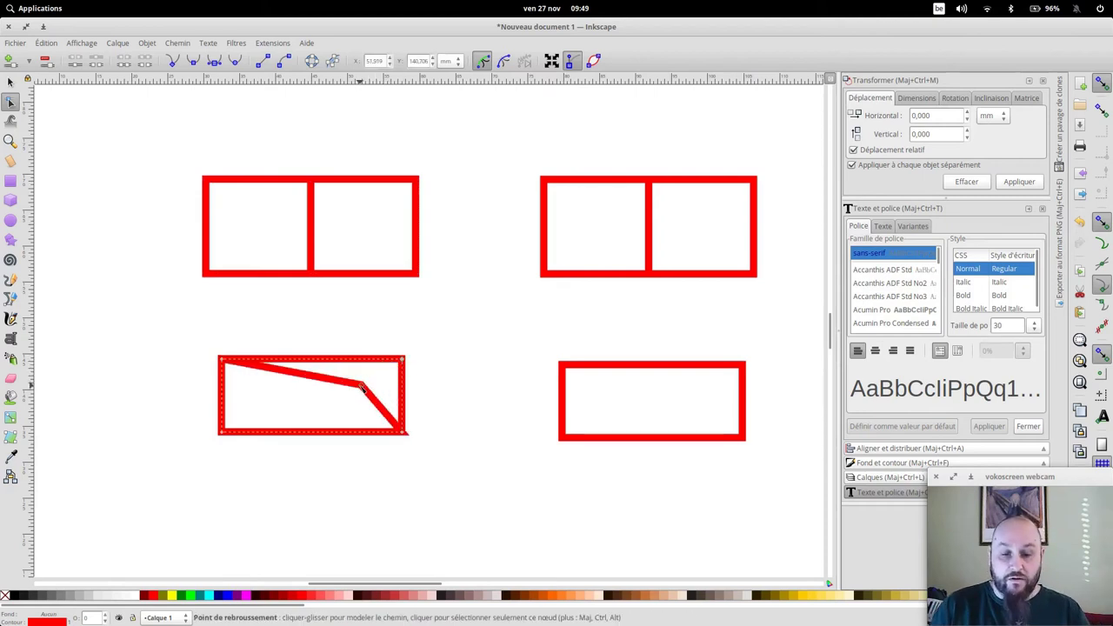
key(ctrl+z)
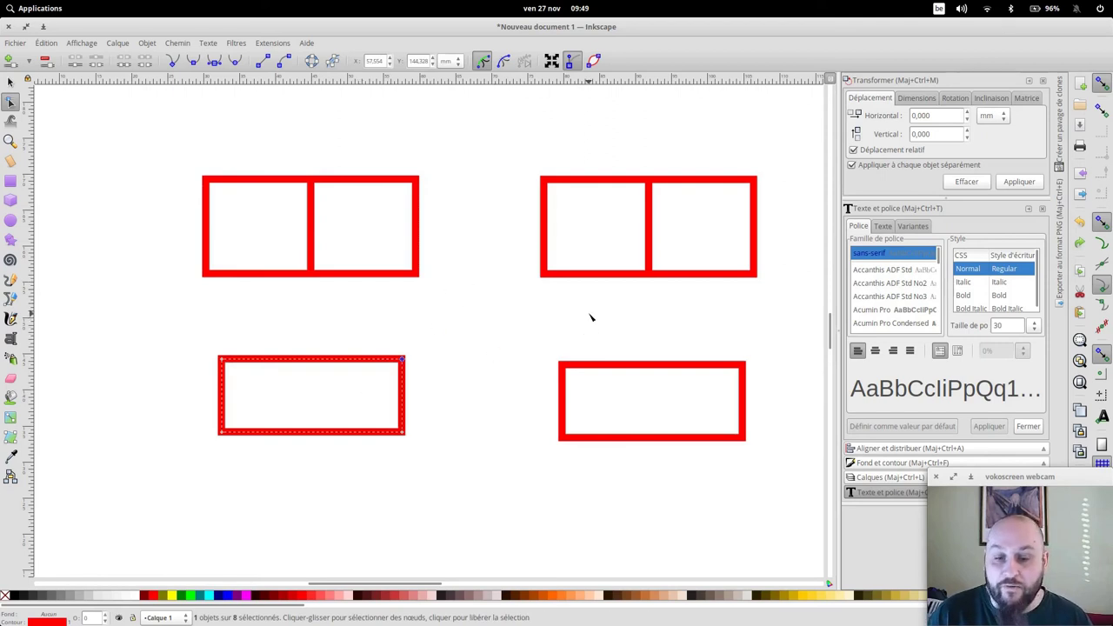
mouse_move(509, 141)
mouse_down()
mouse_move(759, 314)
mouse_move(787, 314)
mouse_up()
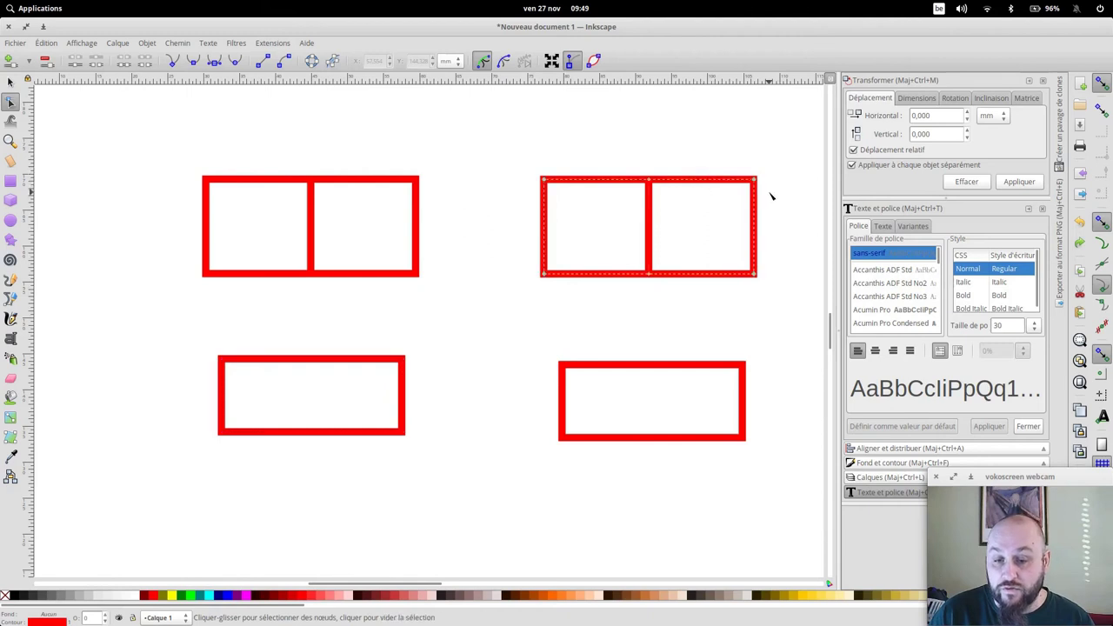
Step: Run Fablab 'Enlever chemin redondant' on the top-right double rectangle
key(s)
mouse_move(494, 136)
mouse_down()
mouse_move(783, 303)
mouse_move(770, 315)
mouse_up()
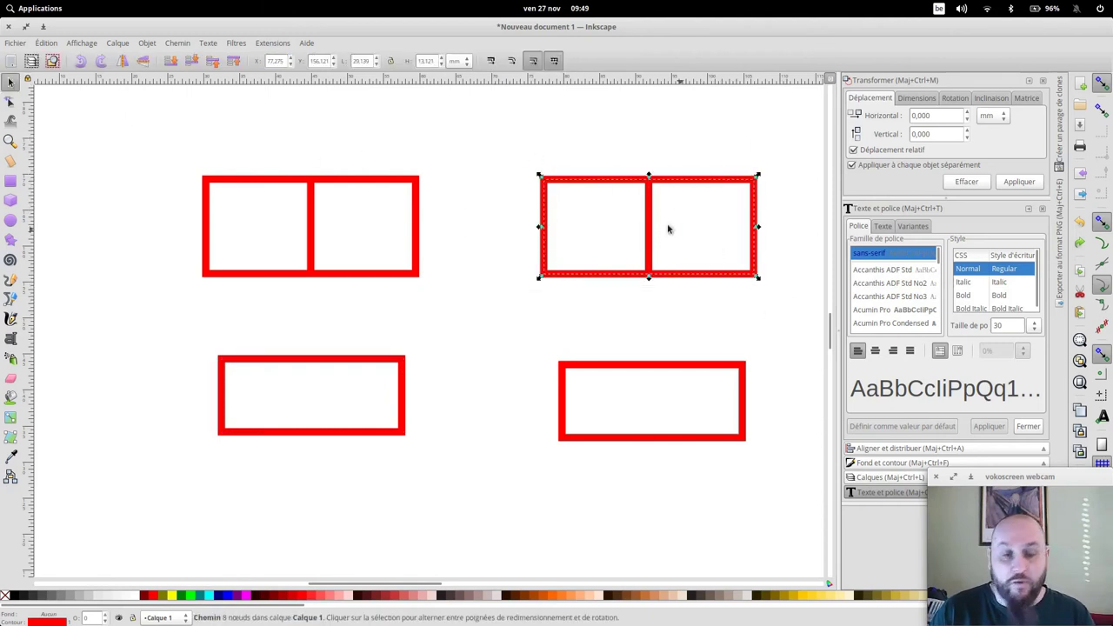
click(273, 43)
mouse_move(347, 130)
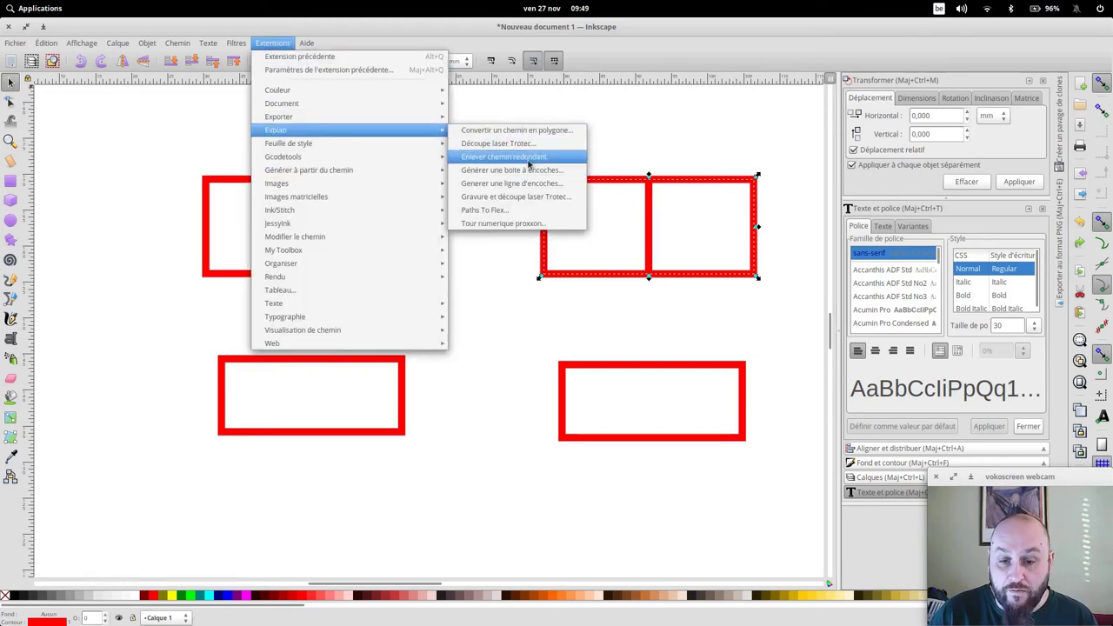
click(528, 159)
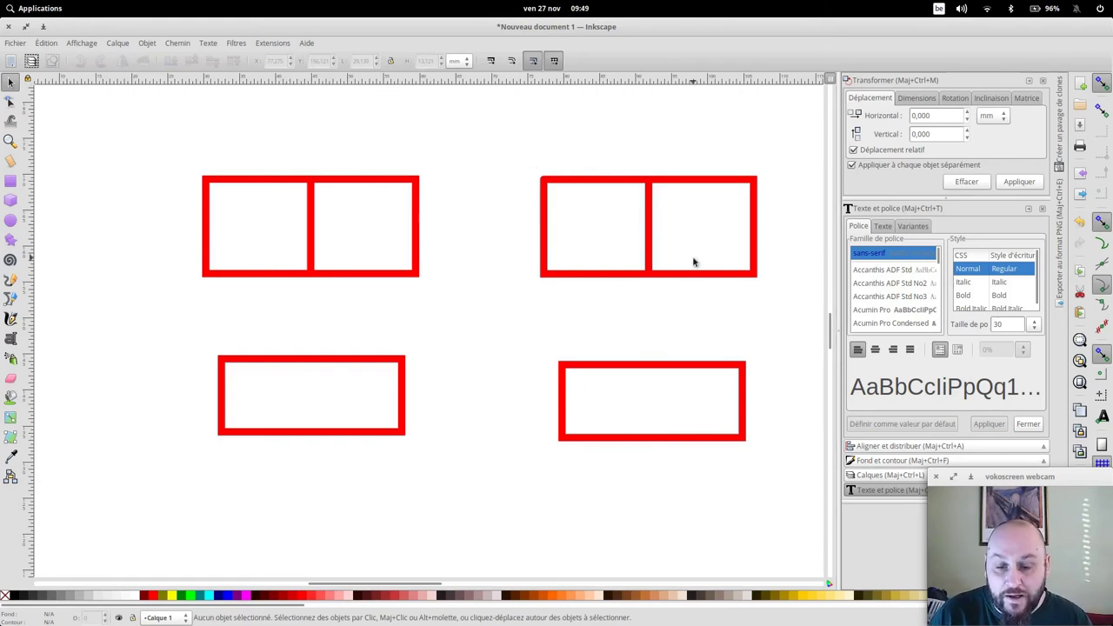
Step: Run Fablab 'Enlever chemin redondant' on the bottom-right wide rectangle
drag(523, 331, 781, 476)
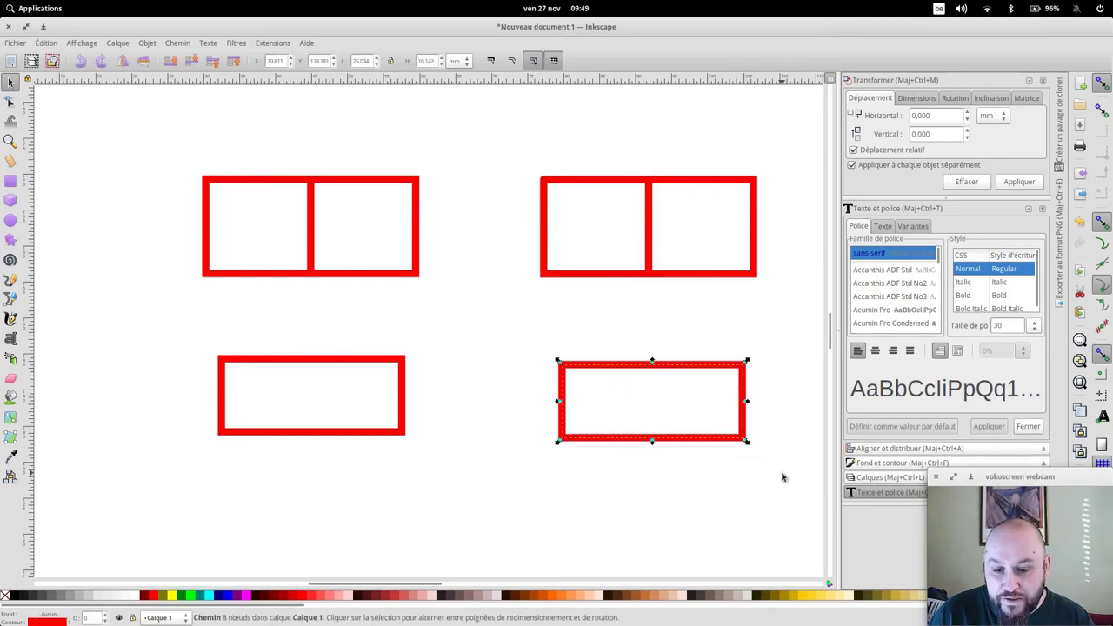
click(275, 44)
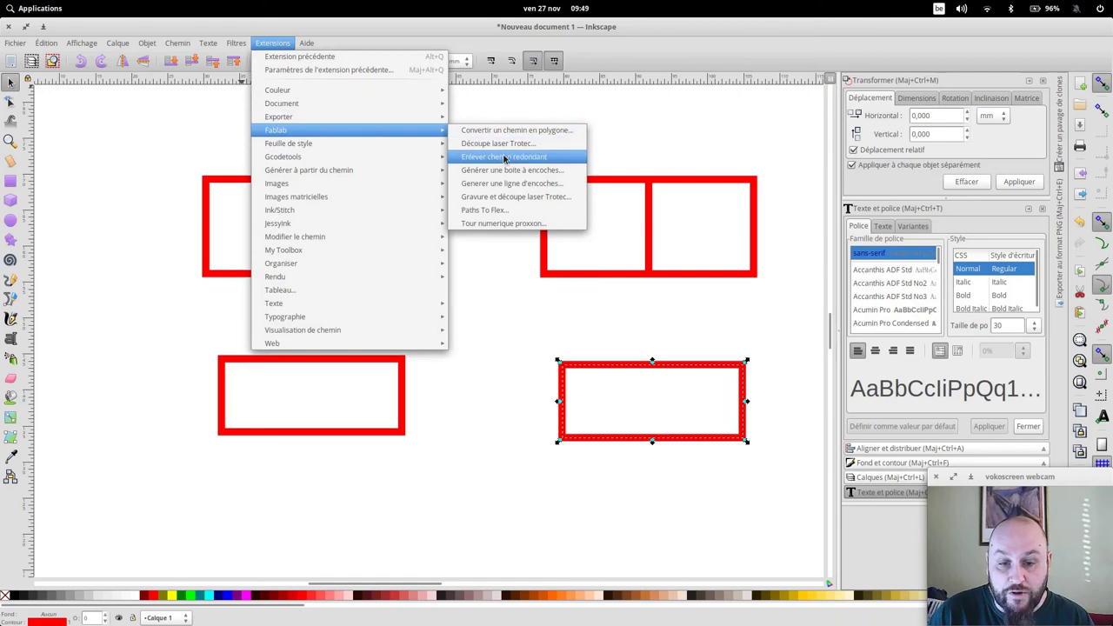
mouse_move(275, 130)
click(503, 160)
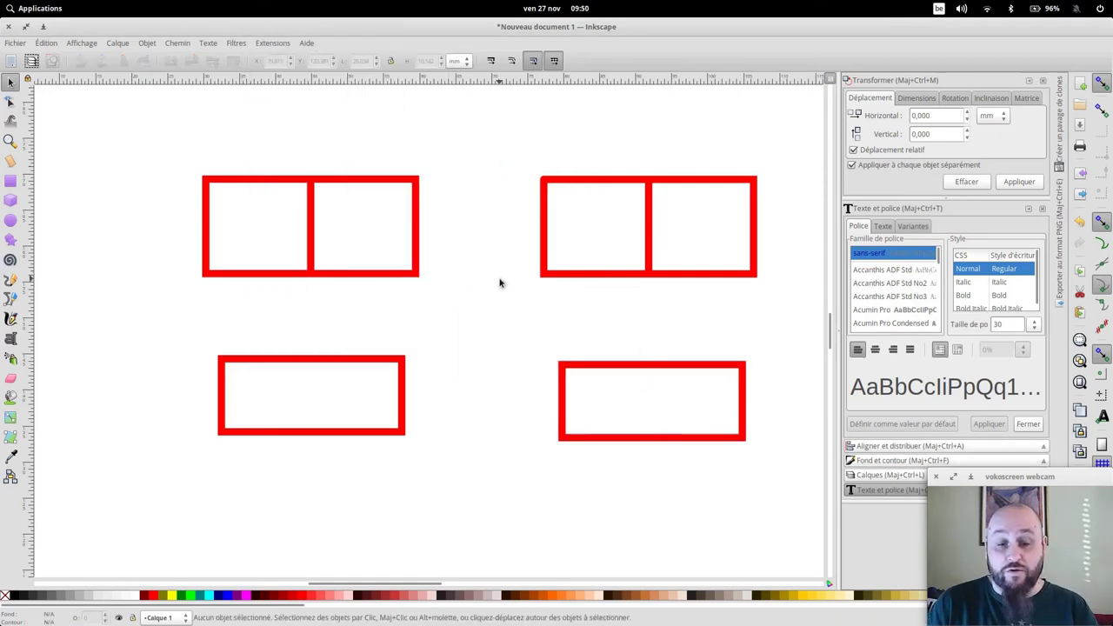
click(11, 103)
Step: Drag nodes on both top double rectangles, sloping their top edges and pulling the middle node into a V
click(693, 181)
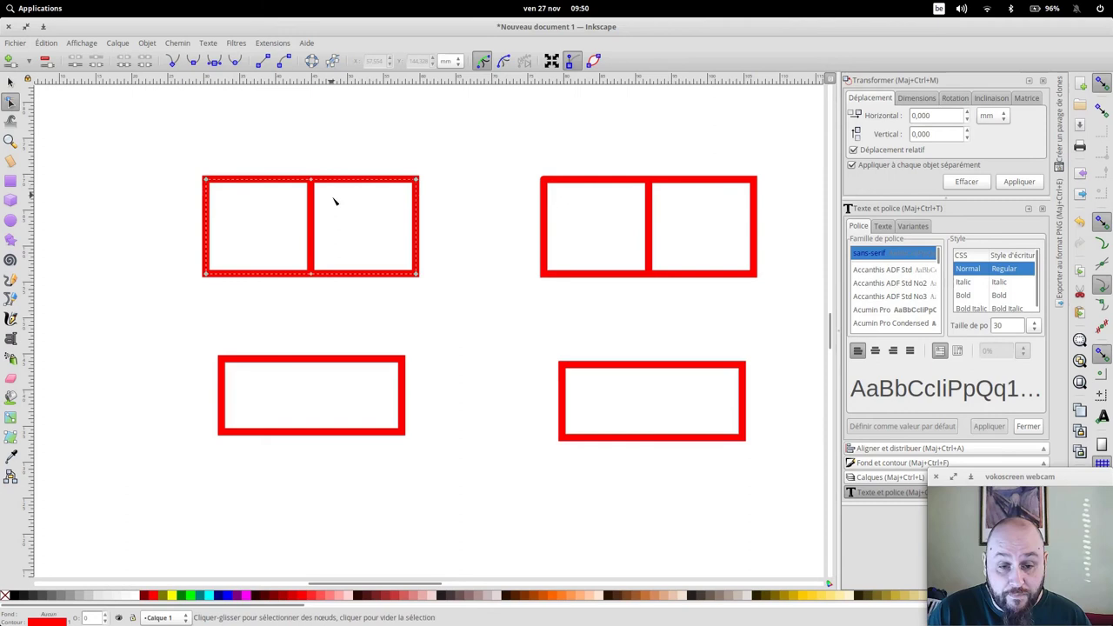
click(239, 185)
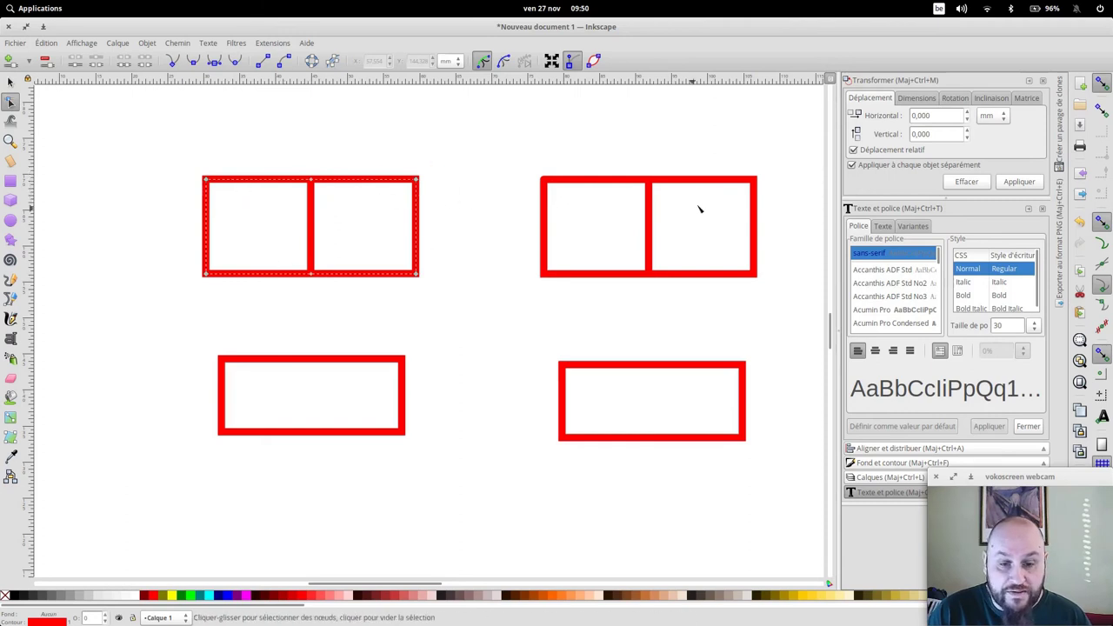
click(710, 182)
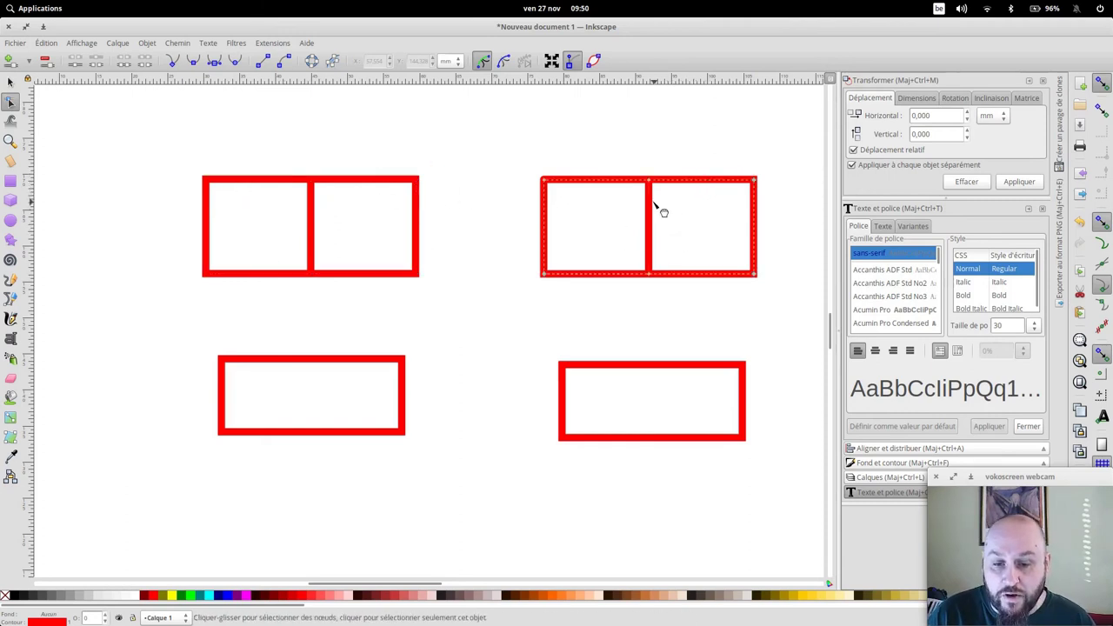
mouse_move(650, 184)
mouse_down()
mouse_move(621, 164)
mouse_move(664, 180)
mouse_up()
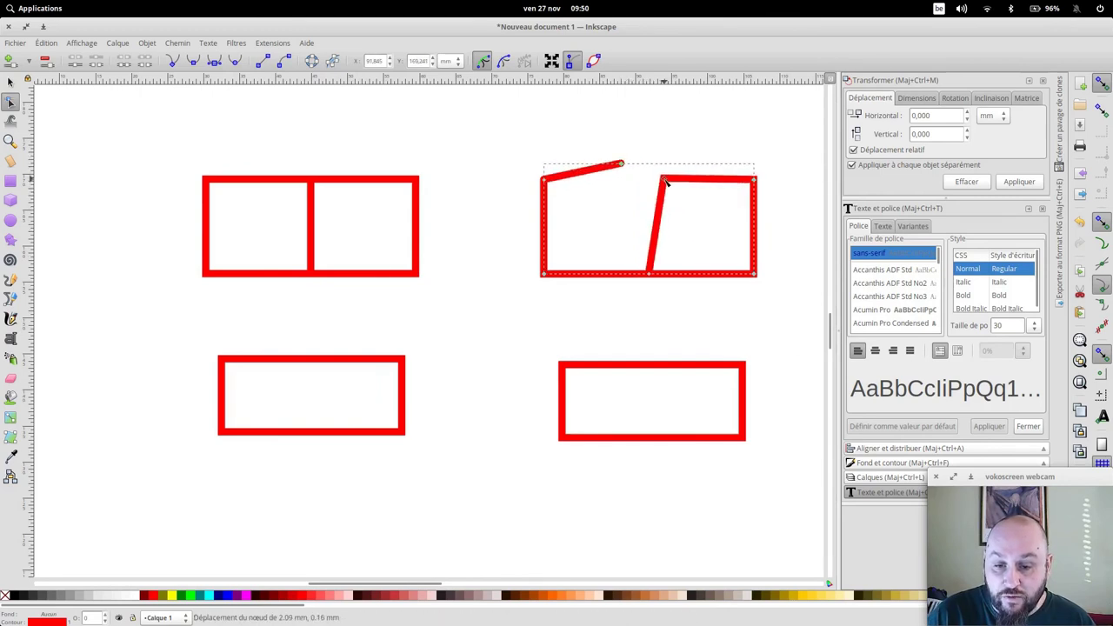
drag(665, 180, 667, 194)
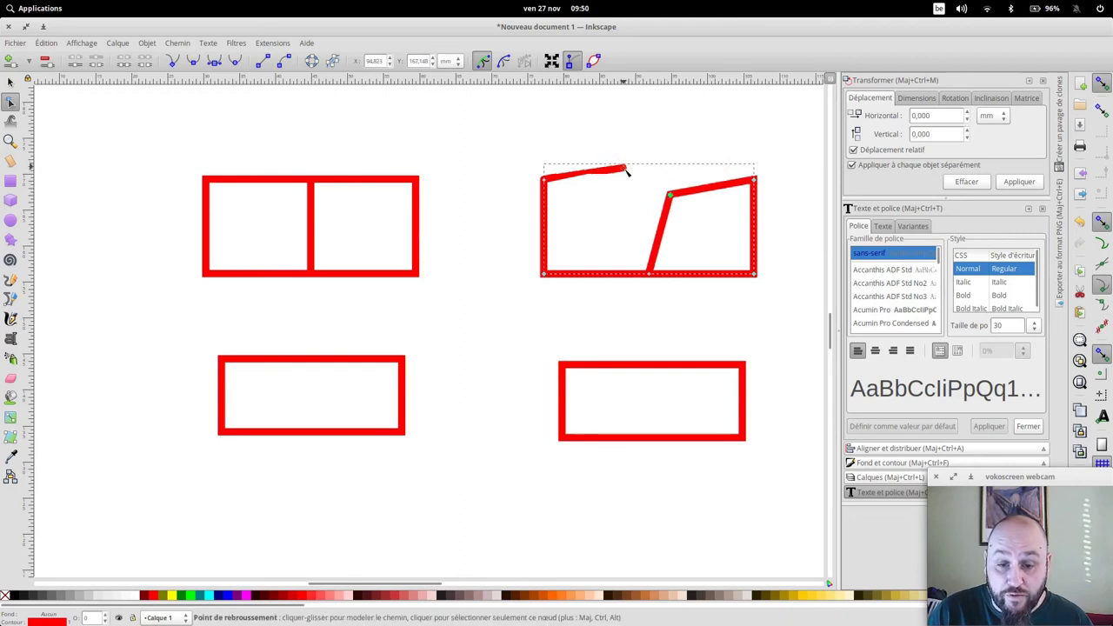
drag(622, 165, 633, 187)
click(311, 180)
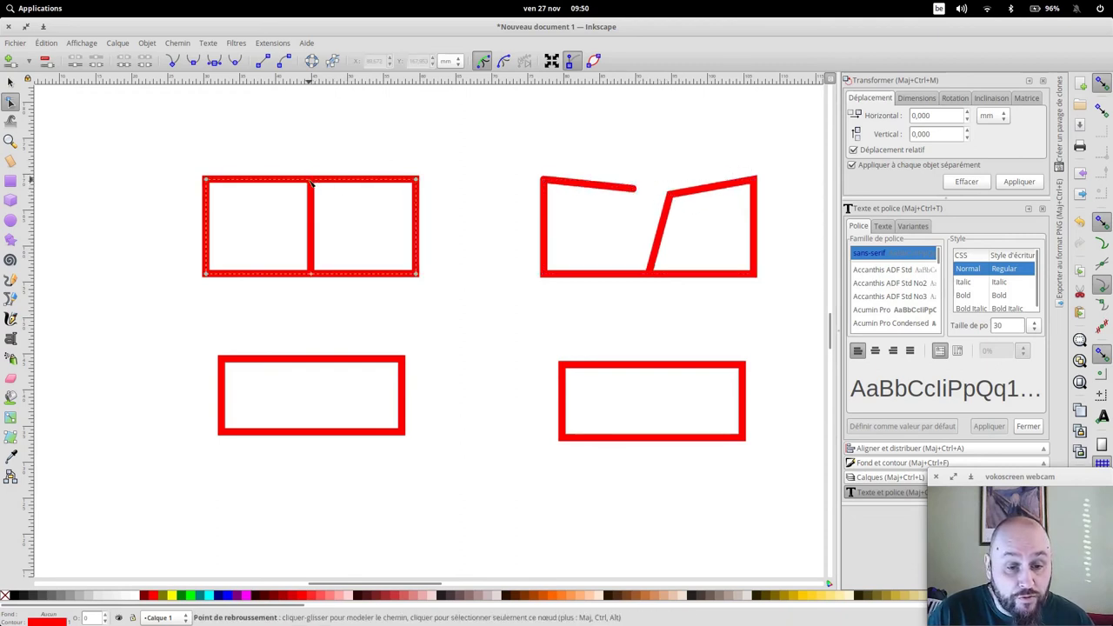
mouse_move(311, 180)
mouse_down()
mouse_move(287, 184)
mouse_move(335, 189)
mouse_up()
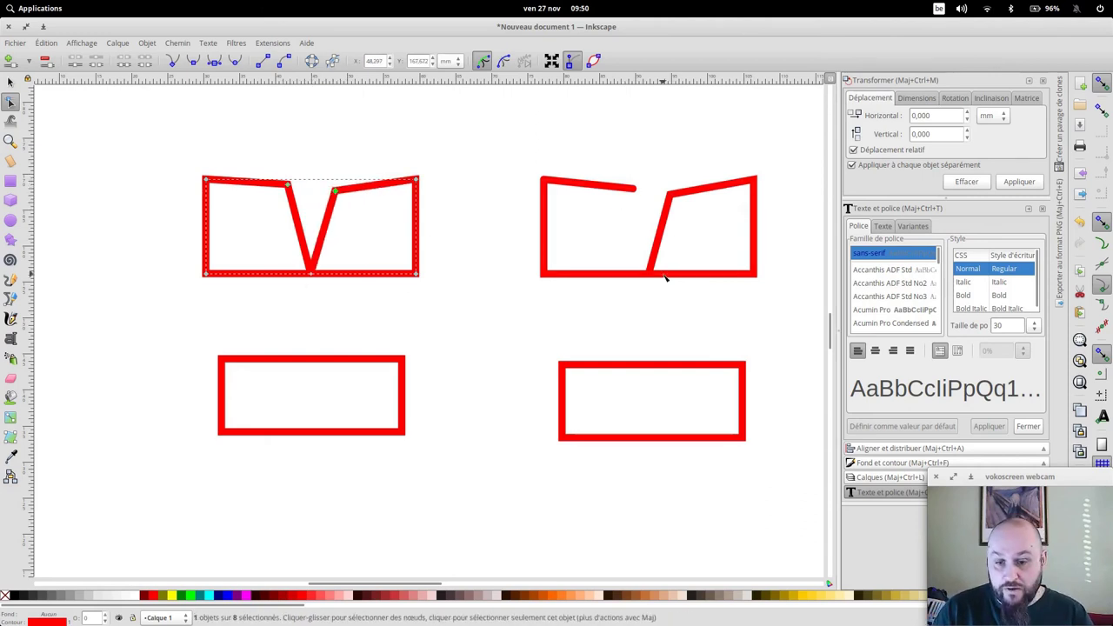
Step: Drag the corner nodes of the bottom-left rectangle, exposing its hidden duplicate outline
click(400, 364)
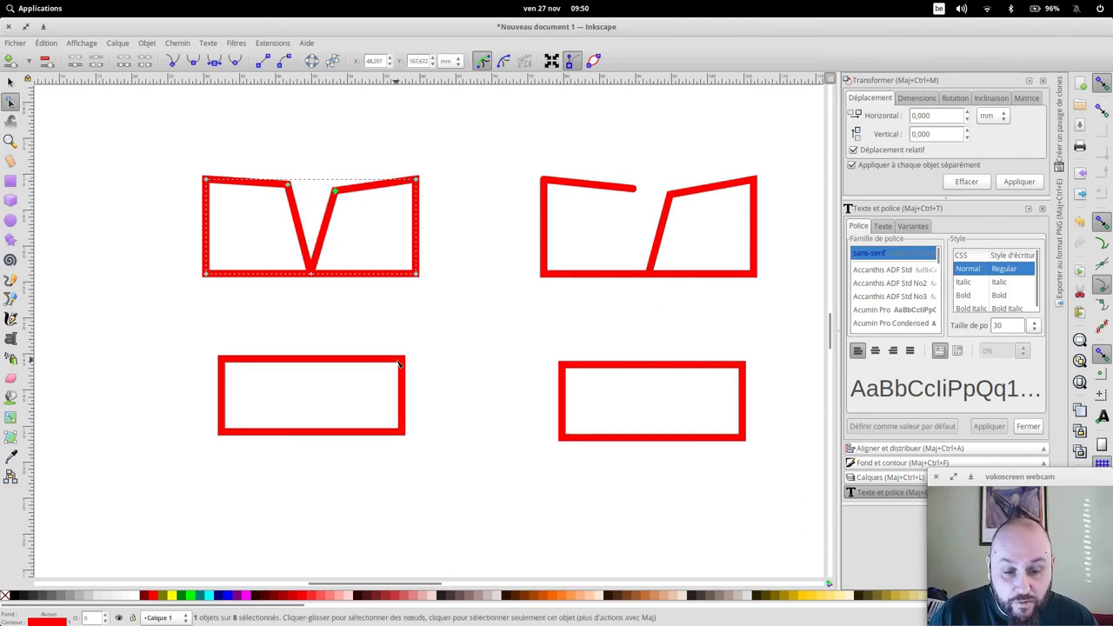
drag(402, 363, 356, 387)
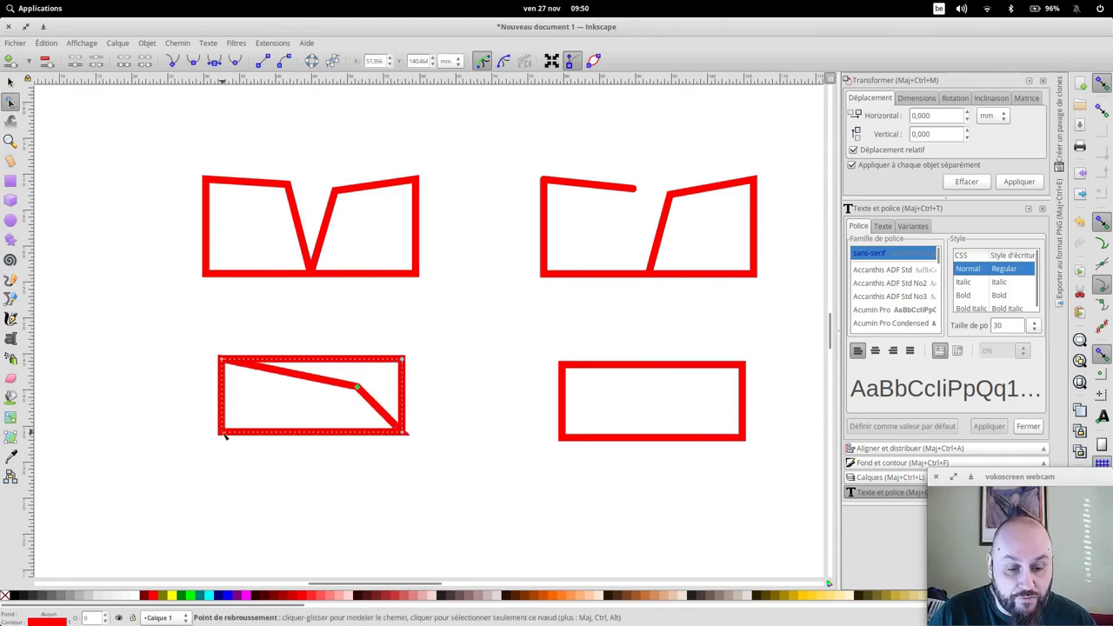
drag(224, 434, 247, 418)
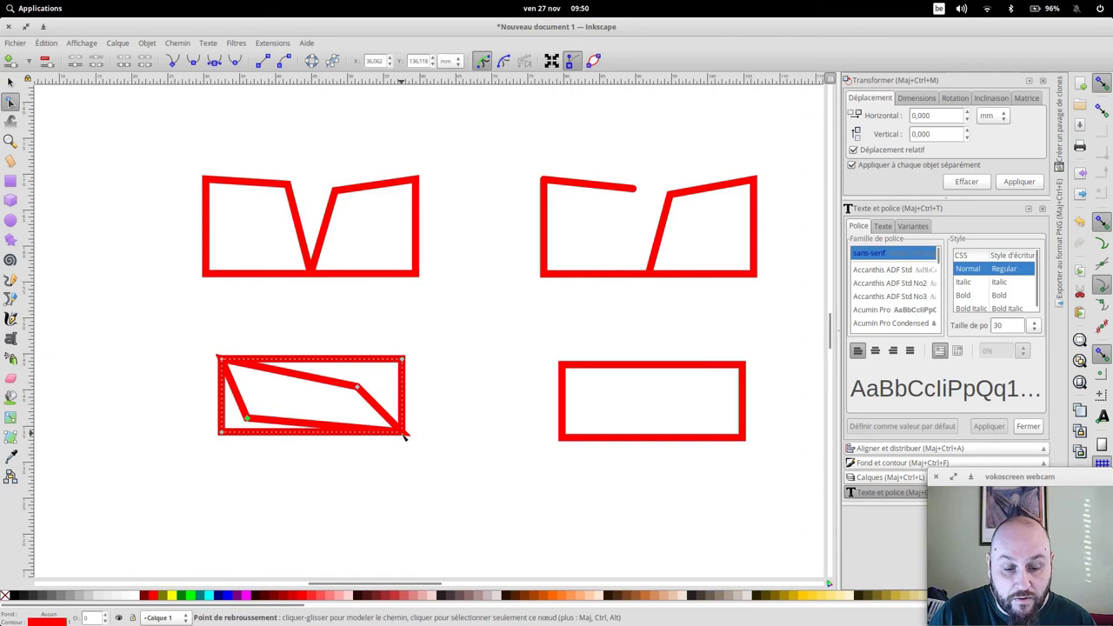
drag(404, 435, 372, 419)
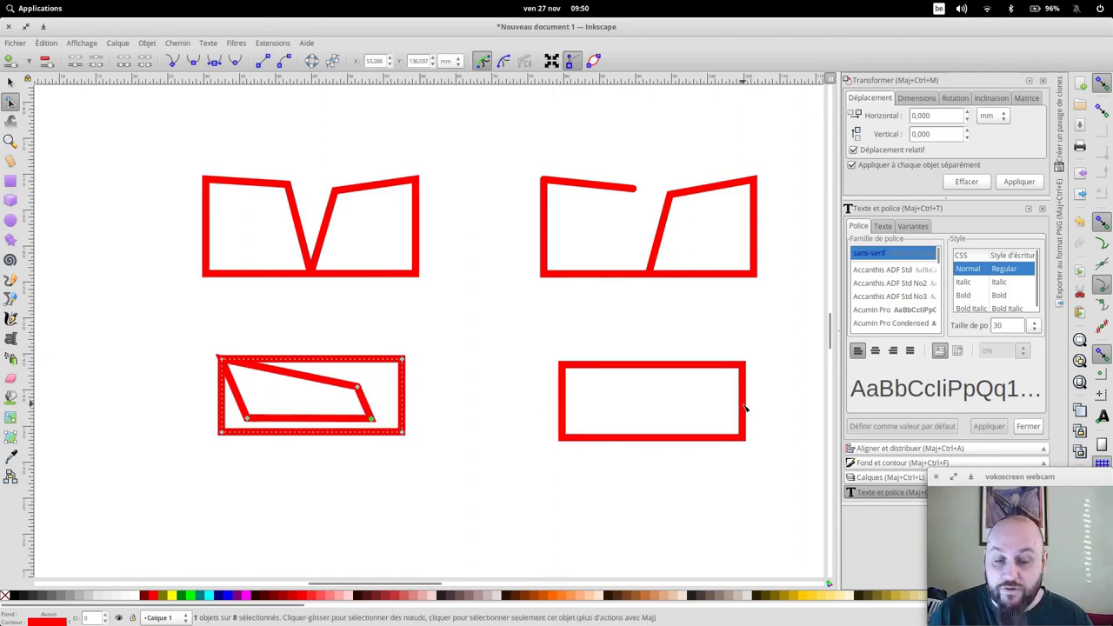
Step: Drag the corner nodes of the cleaned bottom-right rectangle, showing no duplicate outline
click(698, 365)
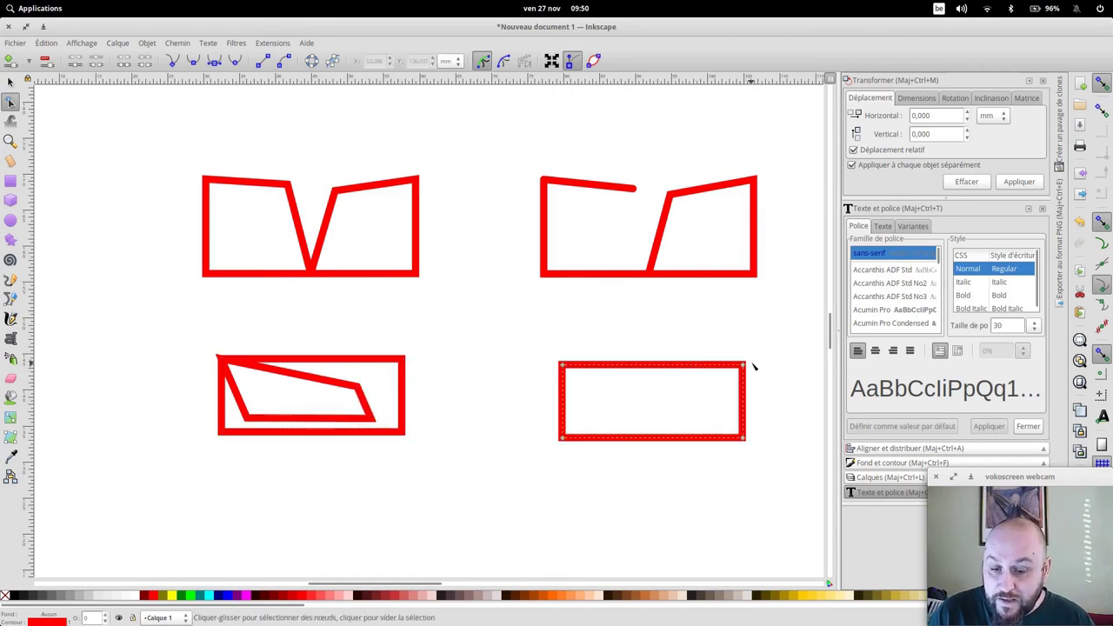
drag(744, 363, 711, 384)
mouse_move(563, 437)
mouse_down()
mouse_move(596, 427)
mouse_move(578, 435)
mouse_up()
drag(561, 365, 561, 360)
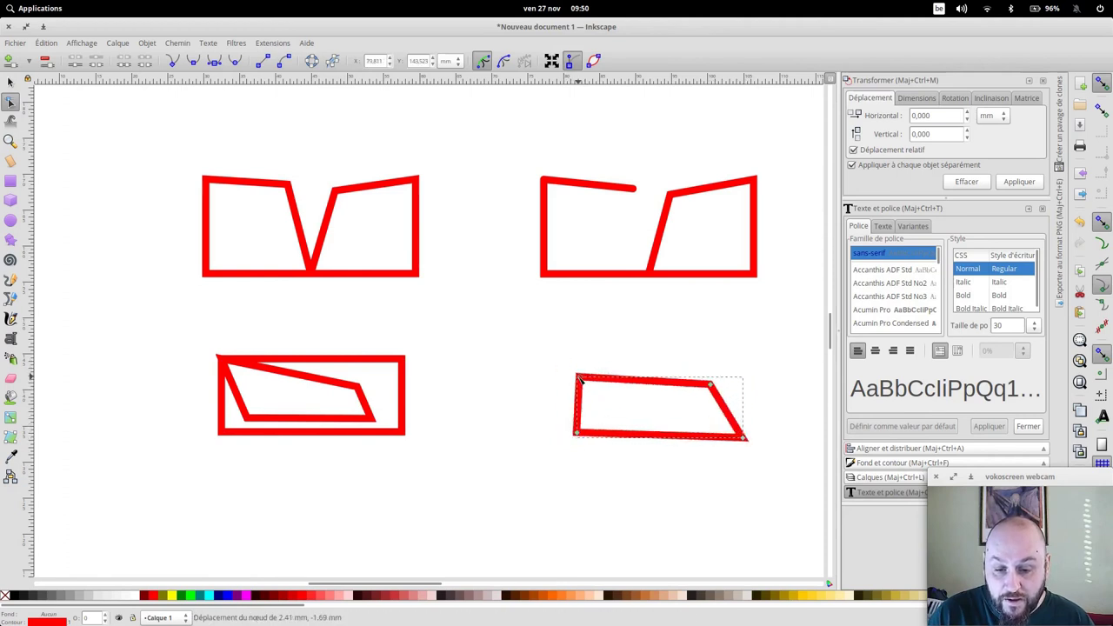
drag(745, 442, 739, 438)
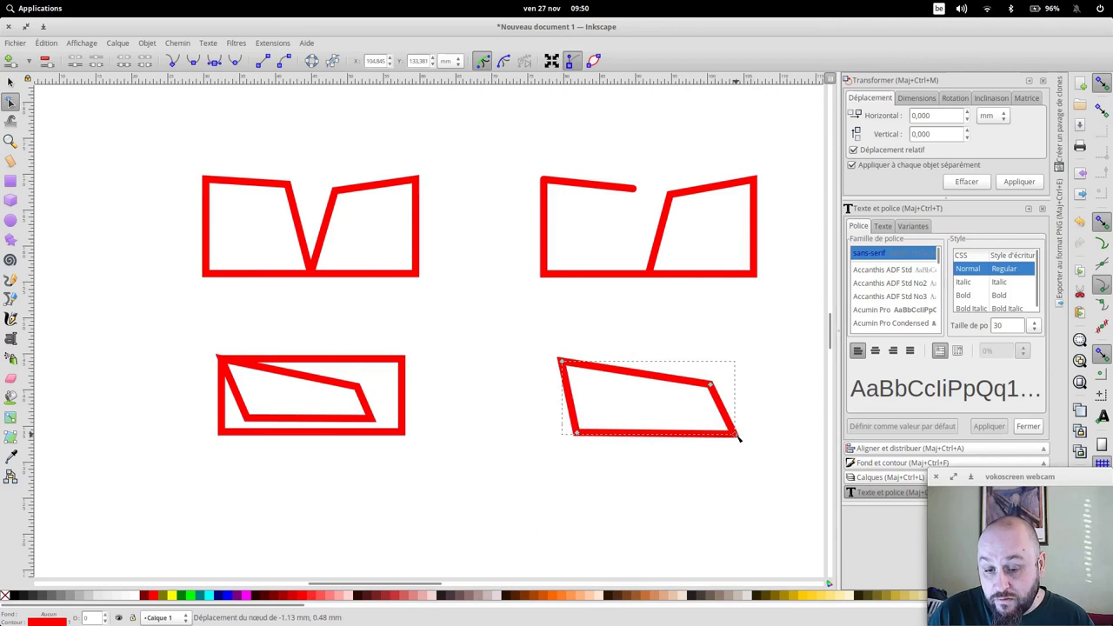